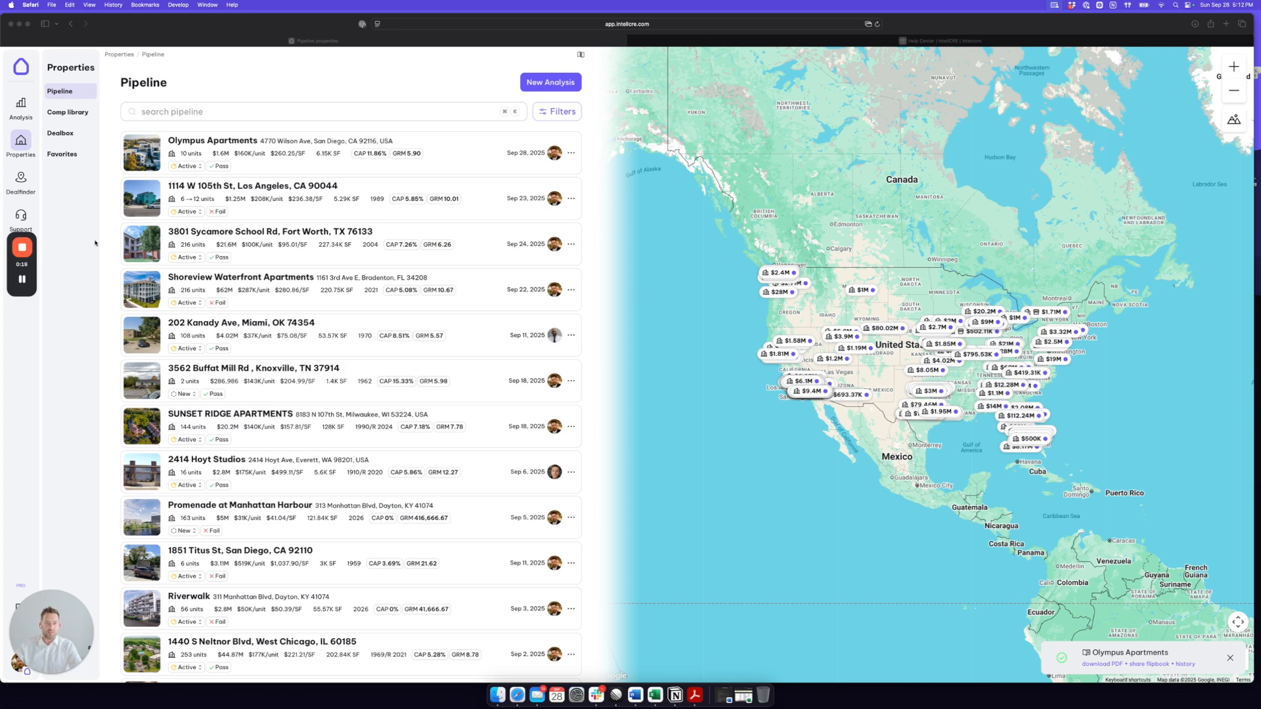
Step: Open the Olympus Apartments property from the pipeline and start a new brochure from its marketing materials
click(224, 90)
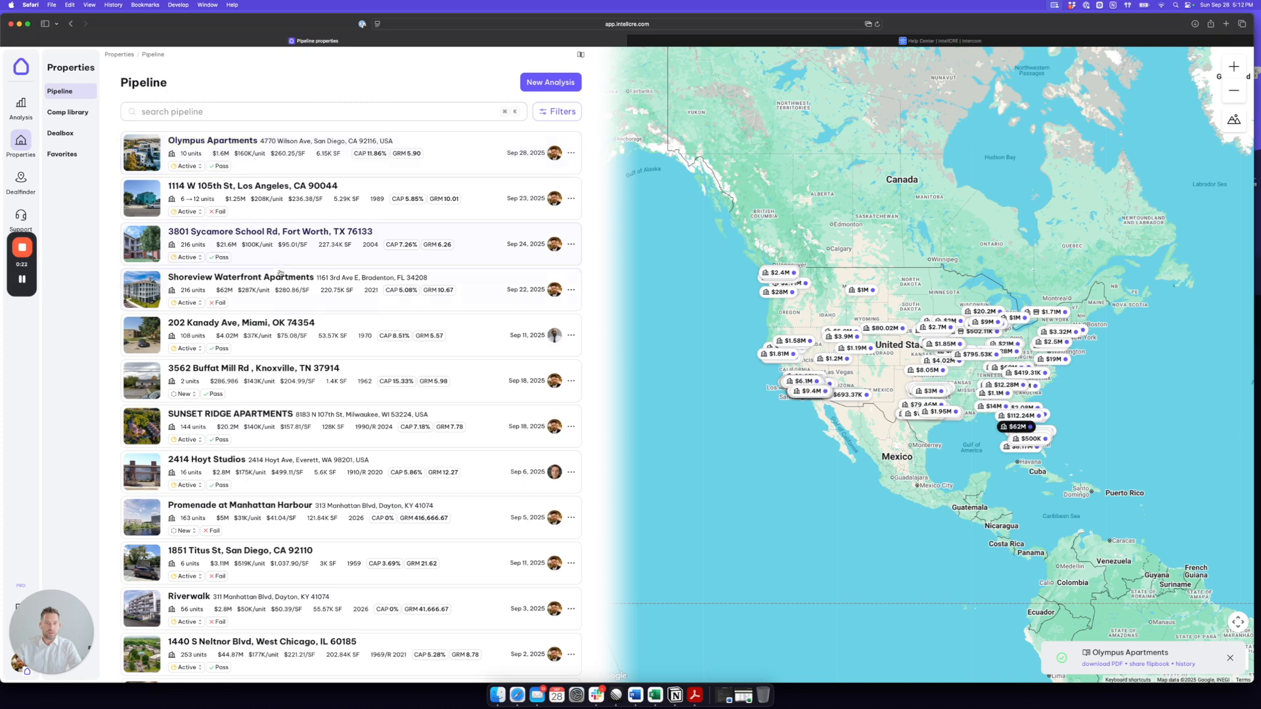
click(238, 160)
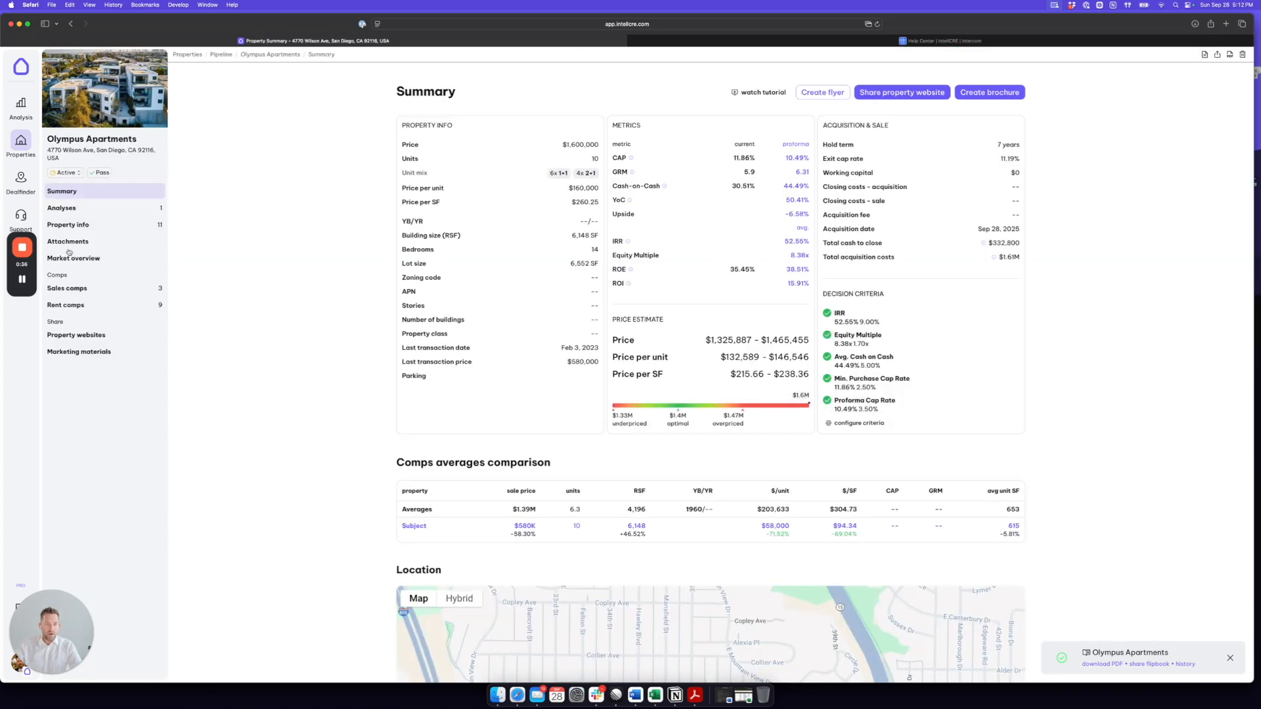
click(80, 353)
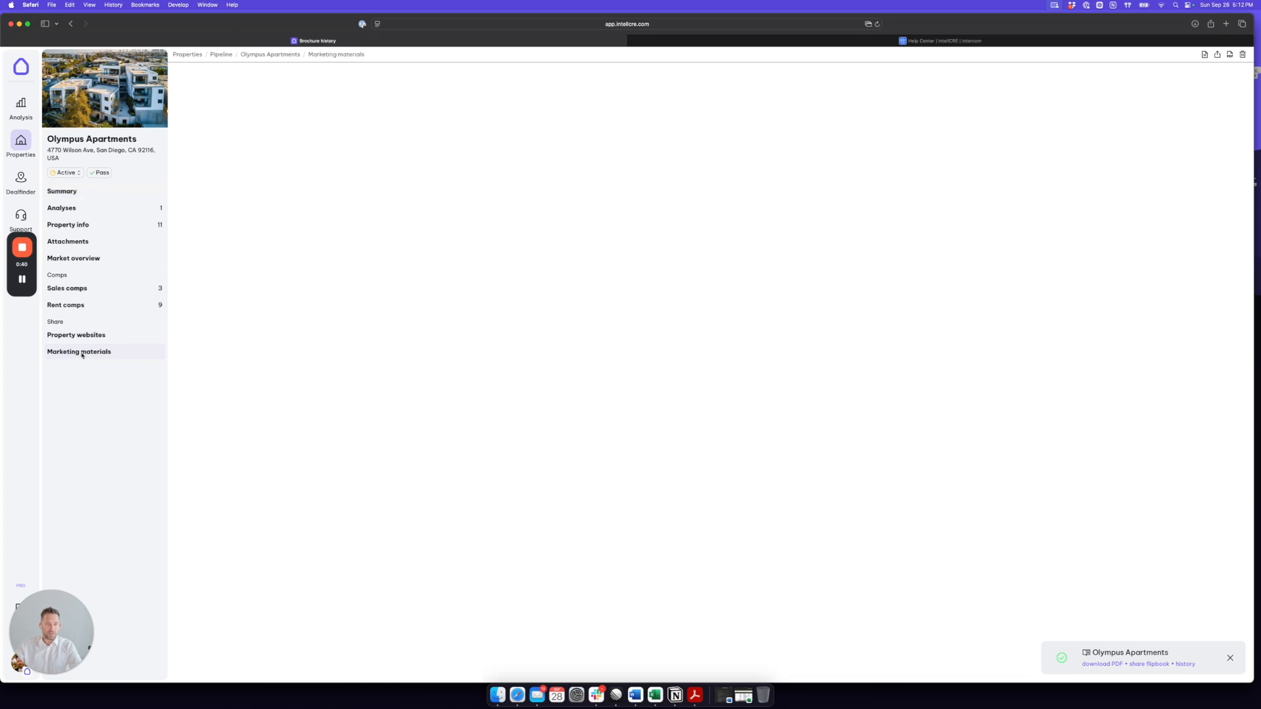
drag(524, 91, 396, 92)
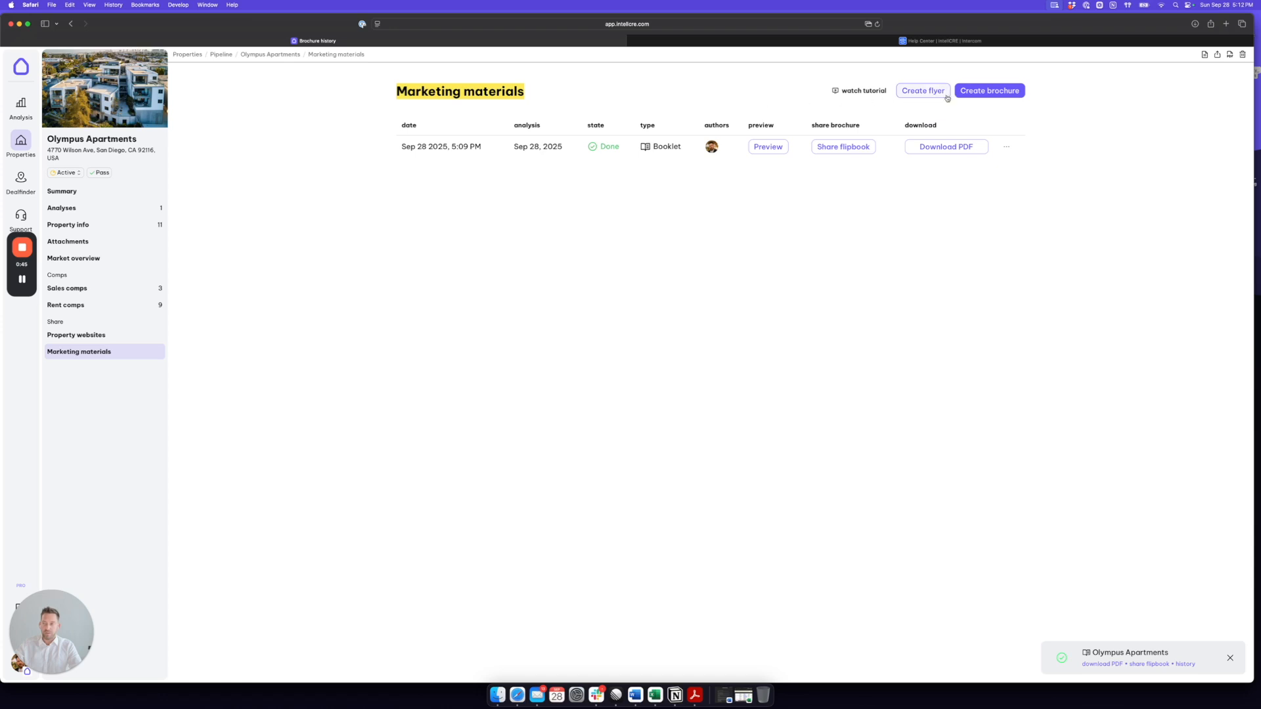
click(989, 91)
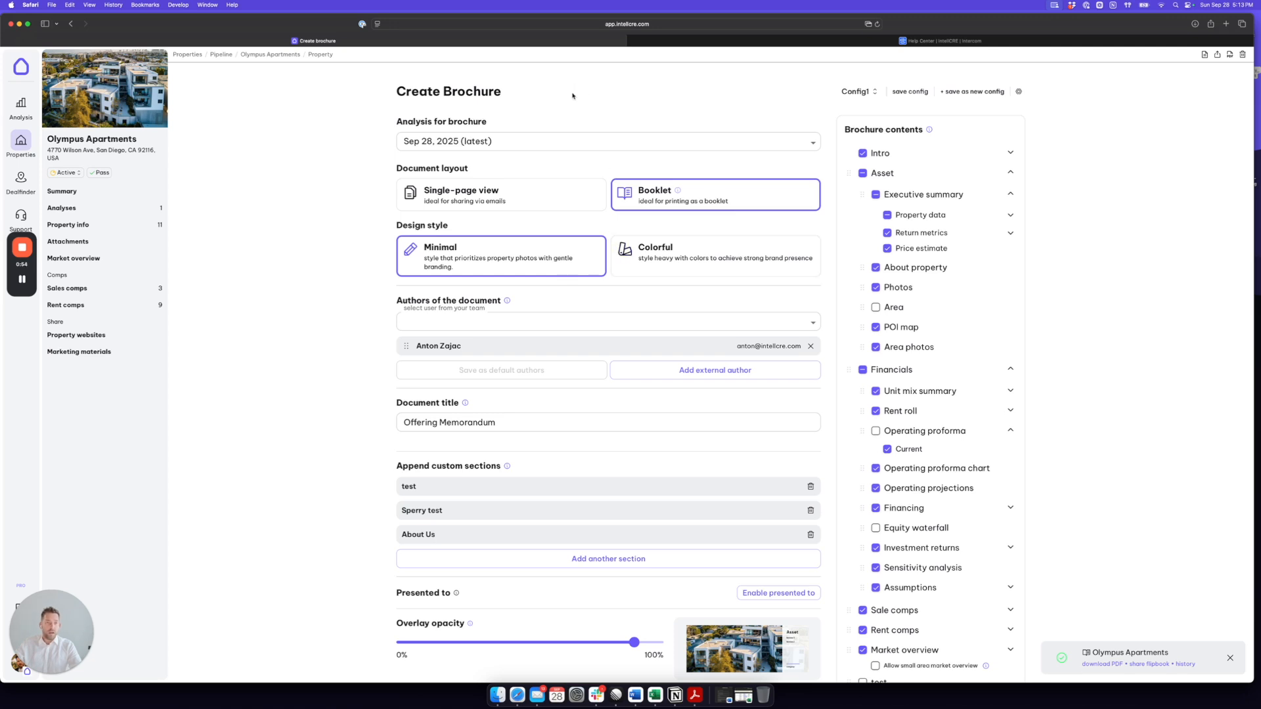
drag(65, 604, 99, 598)
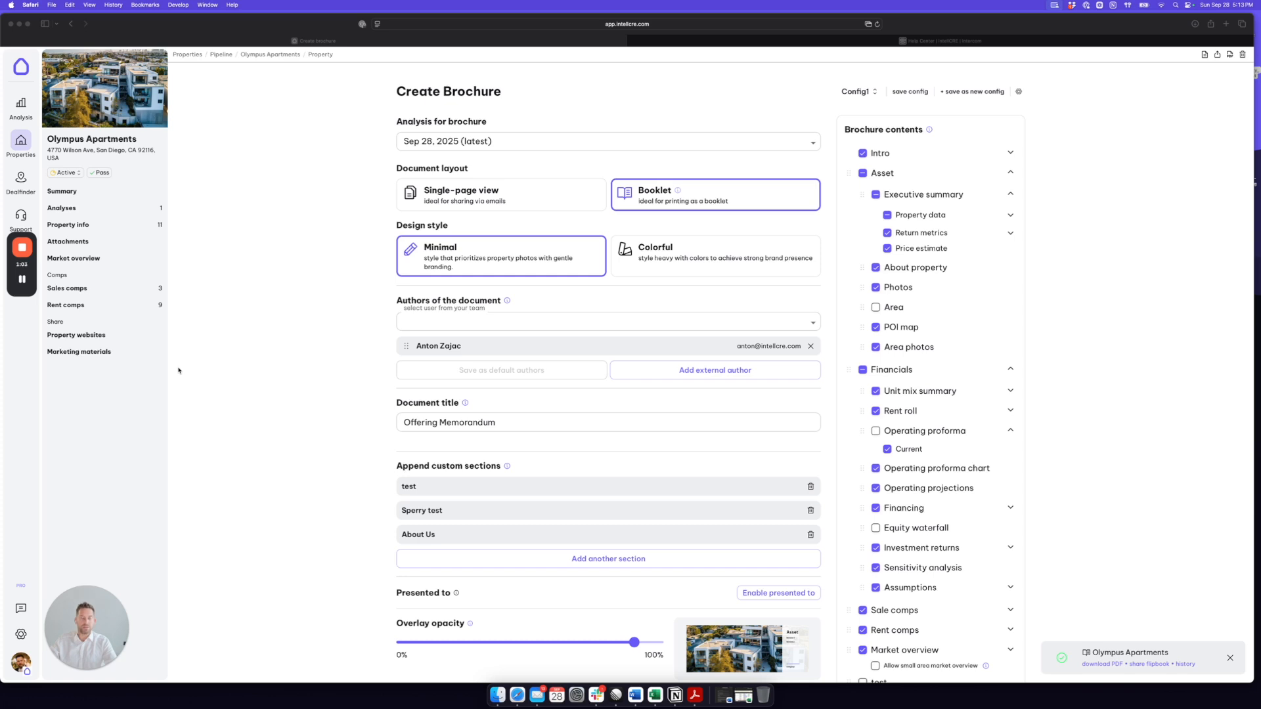
click(23, 635)
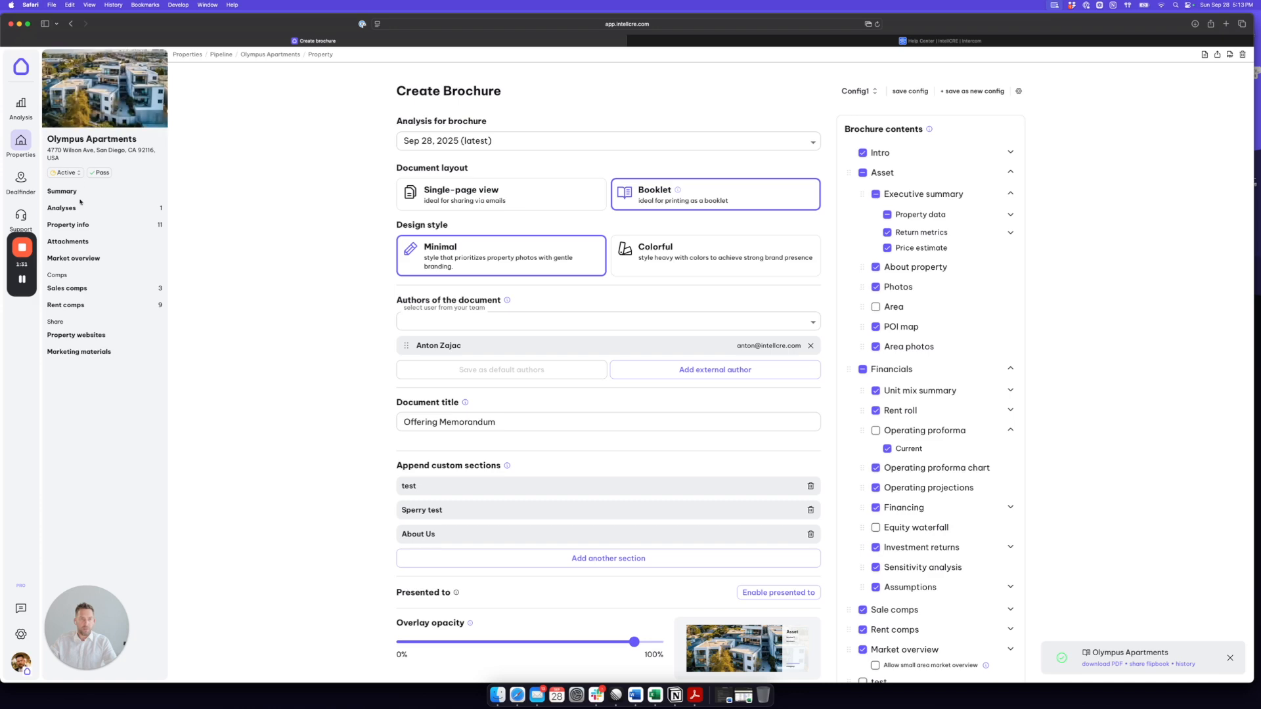
Step: Examine the Olympus Apartments property info, including photos, property details, area description and area highlights
click(80, 225)
scroll(837, 364, down, 3)
scroll(853, 315, up, 3)
scroll(713, 264, down, 10)
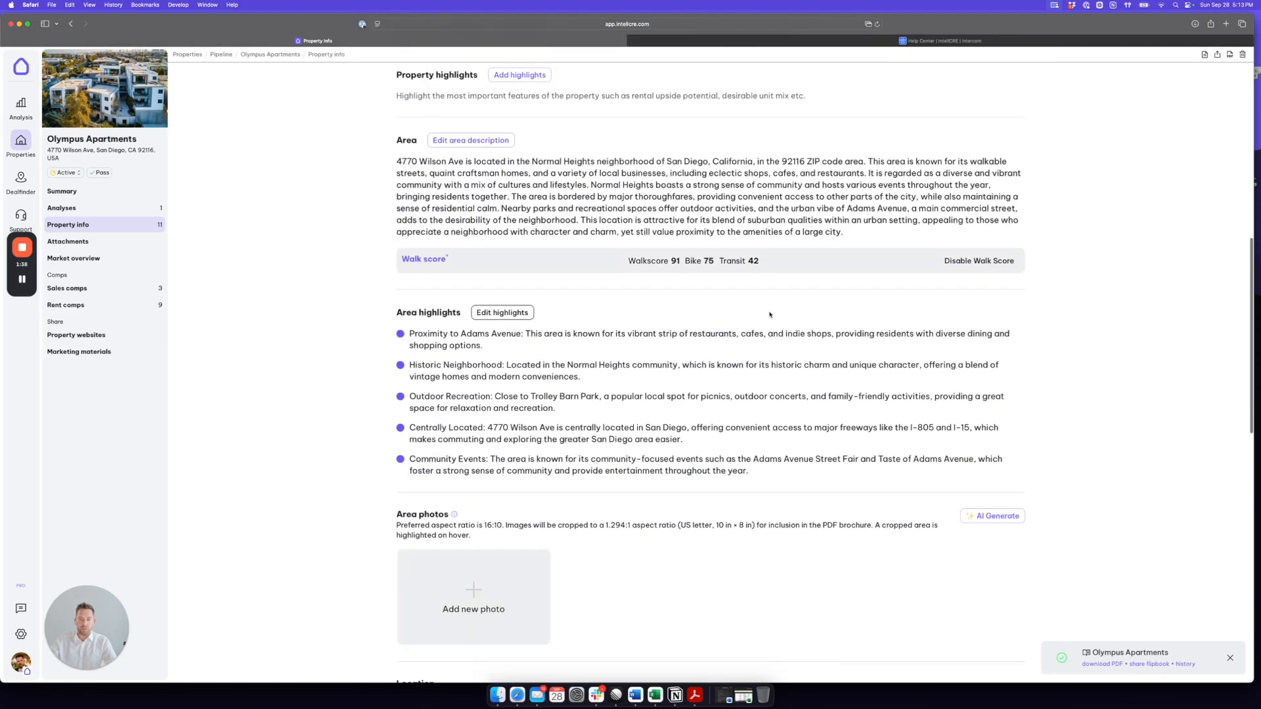
scroll(581, 262, up, 9)
scroll(580, 262, up, 3)
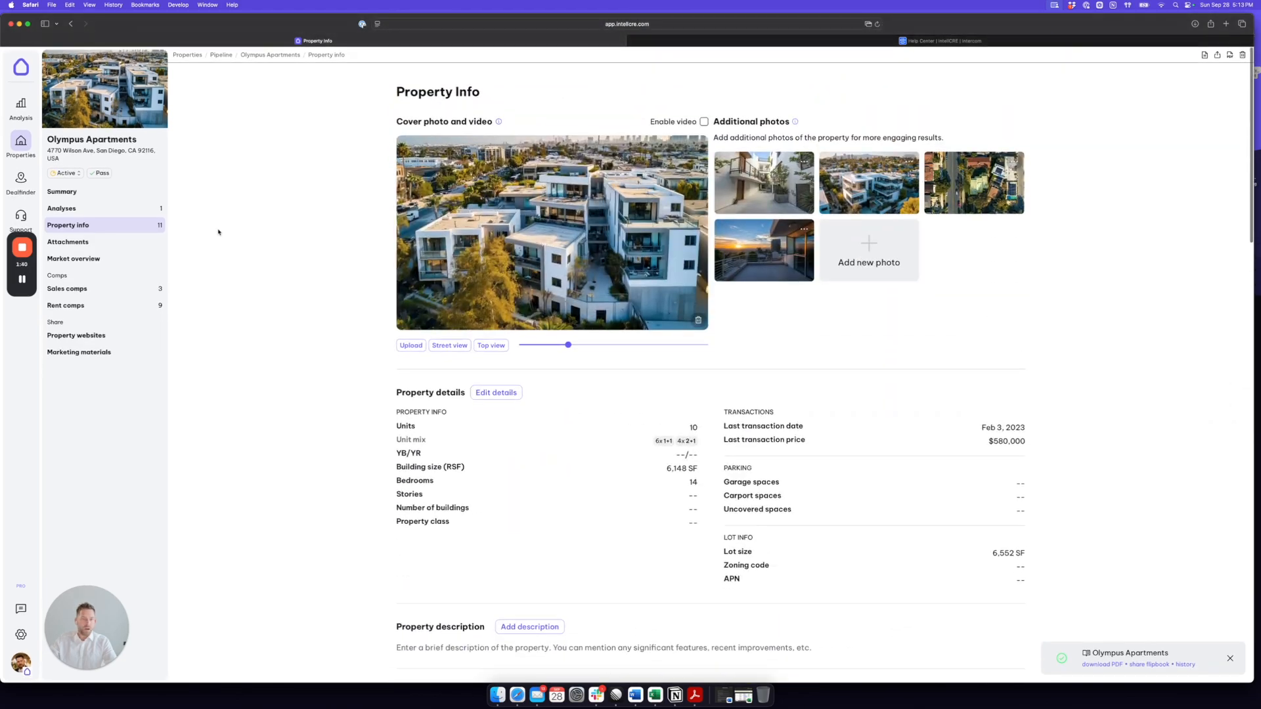
Step: Start a new brochure from the marketing materials, keeping the Sep 28, 2025 (latest) analysis as its source
click(116, 348)
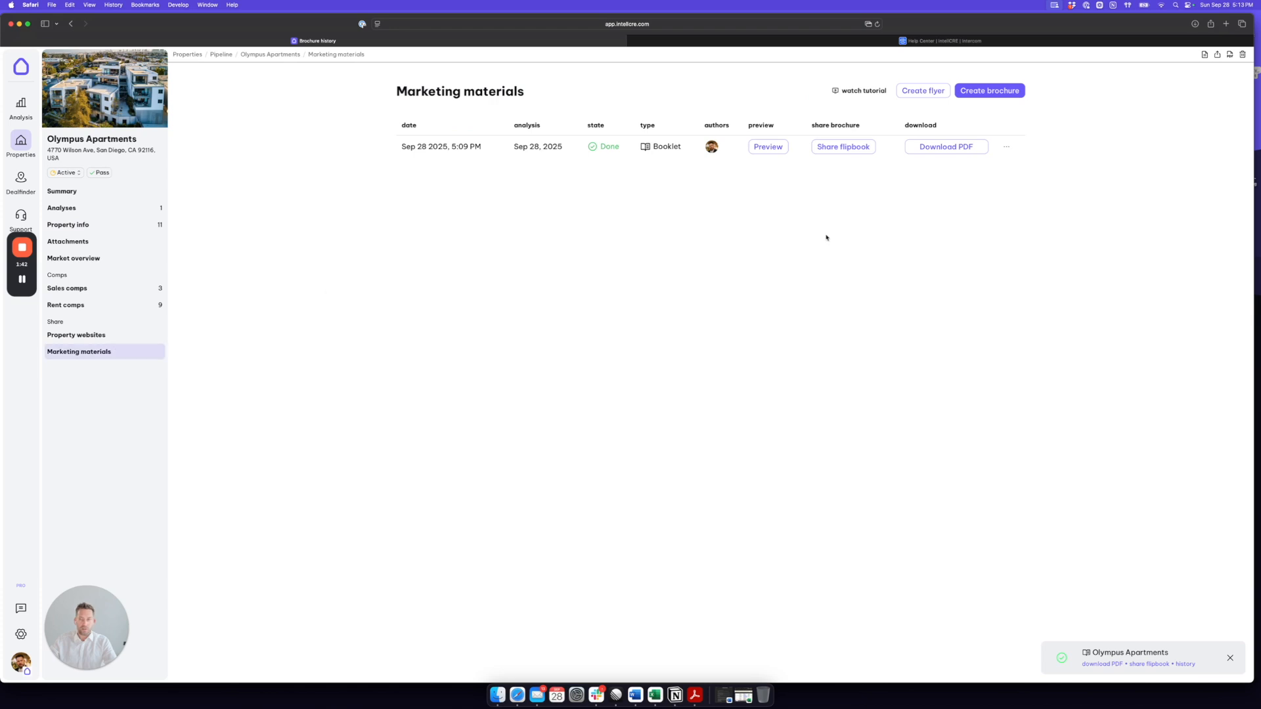
click(986, 94)
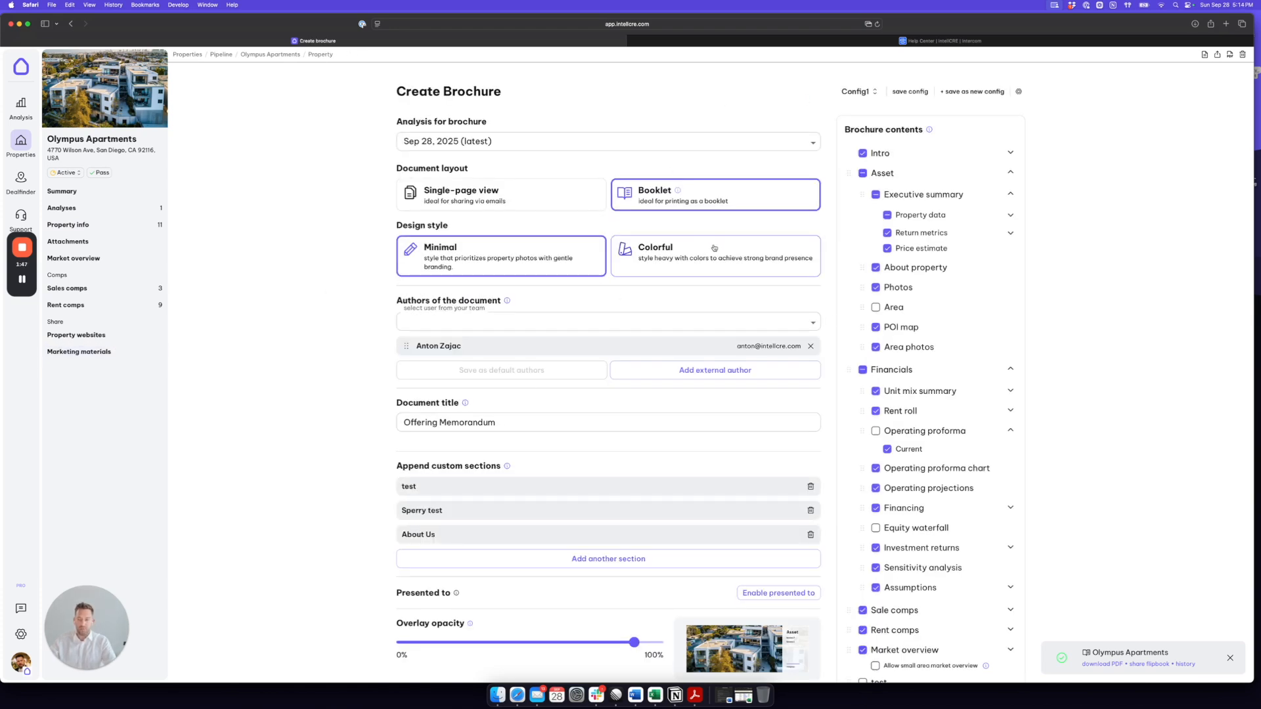
click(810, 145)
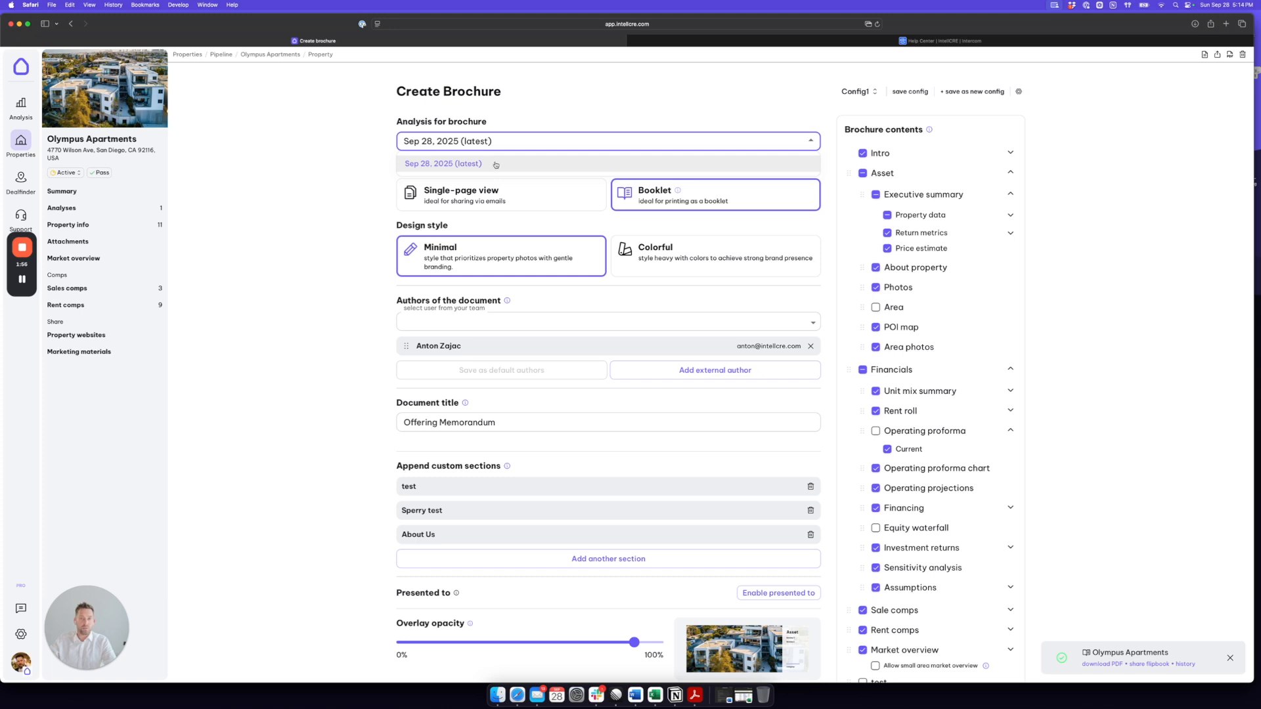
click(572, 110)
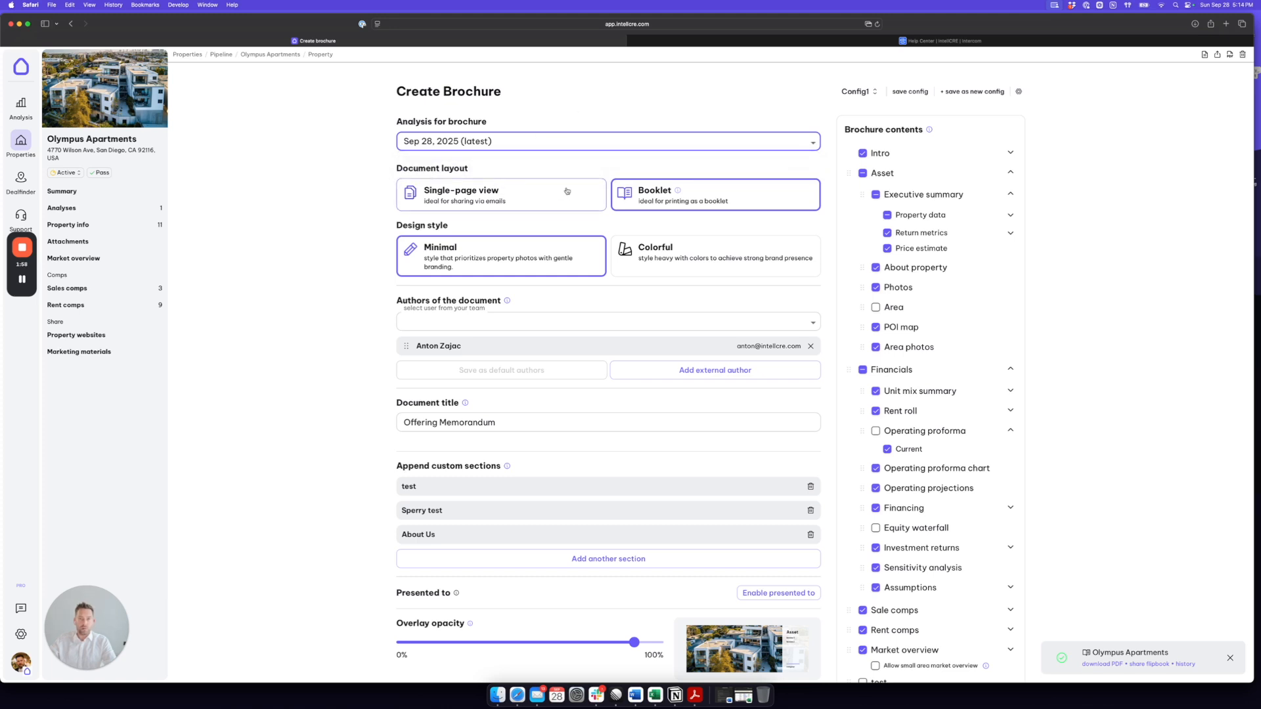
Step: Try the Single-page view layout and the Colorful design style, returning the brochure to Booklet and Minimal
click(532, 197)
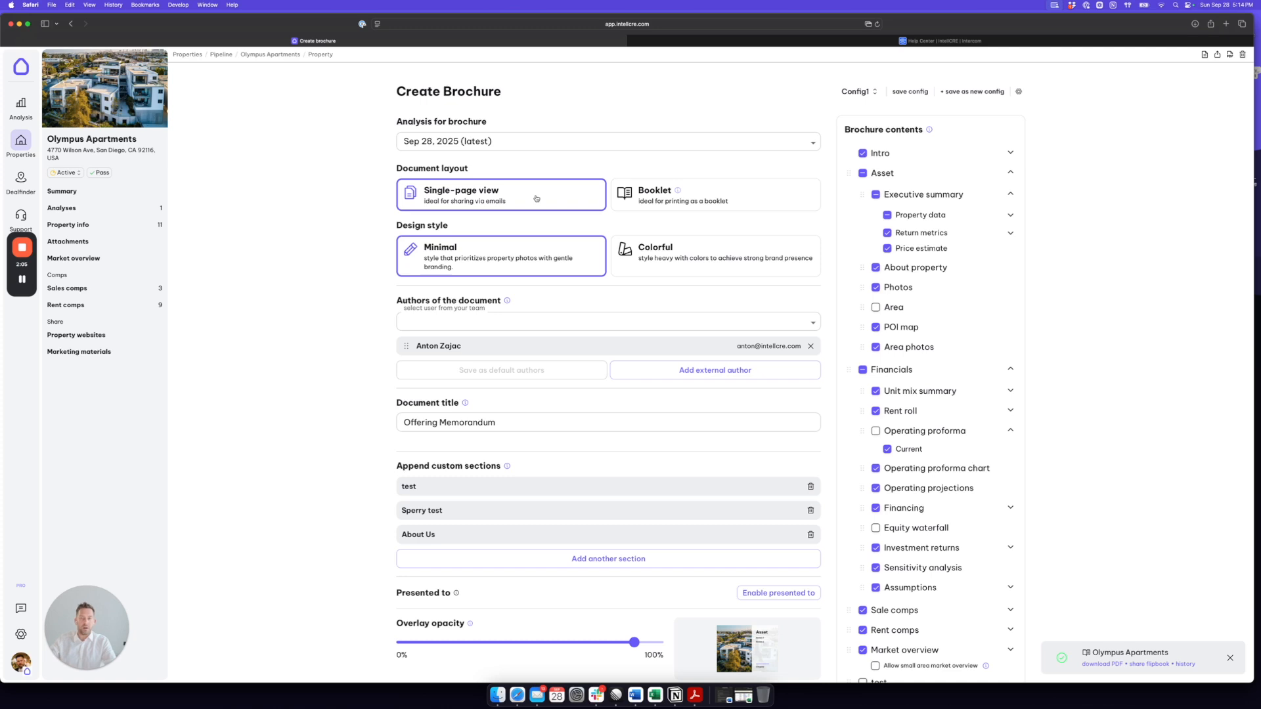
click(695, 202)
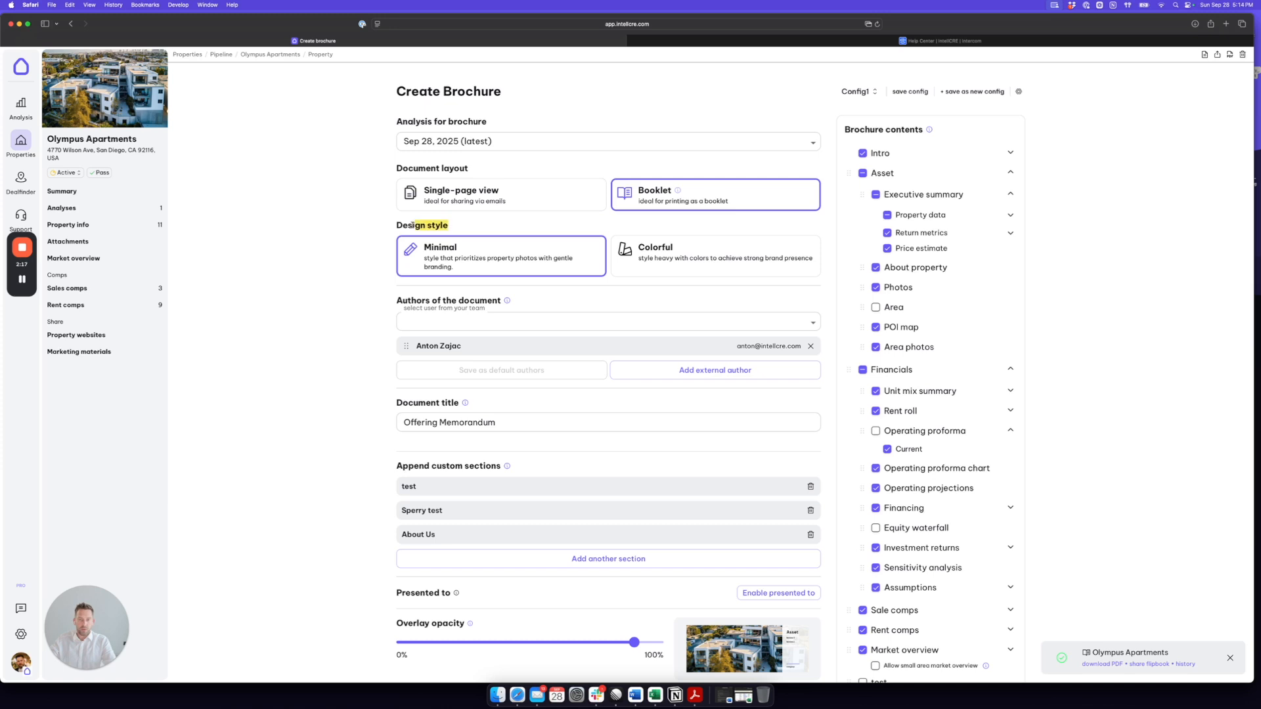
scroll(551, 260, down, 2)
scroll(551, 260, down, 1)
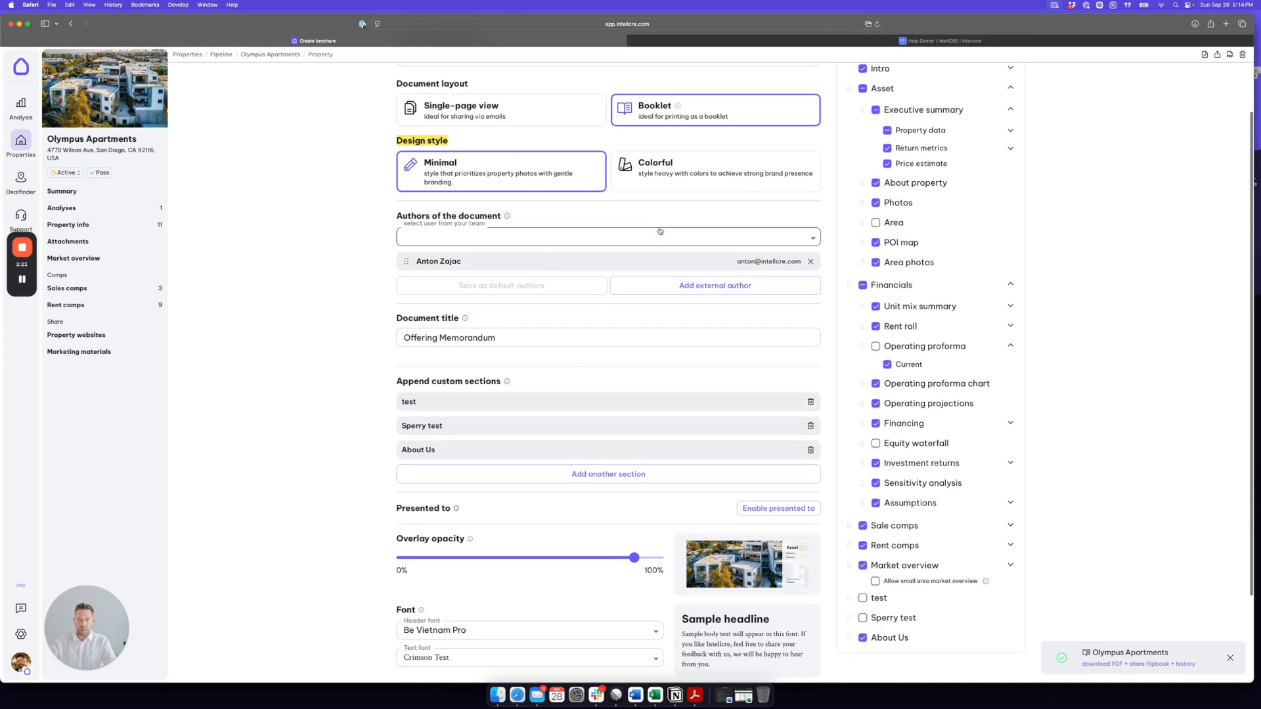
click(716, 170)
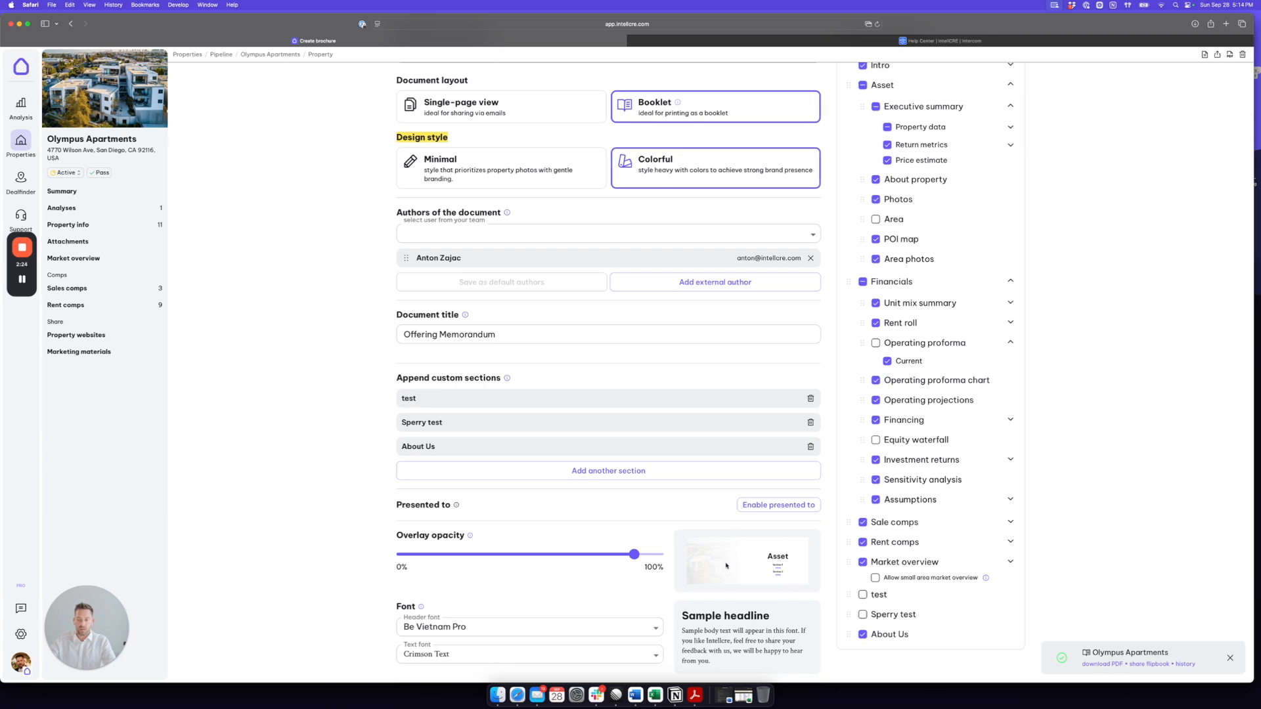
scroll(721, 555, up, 2)
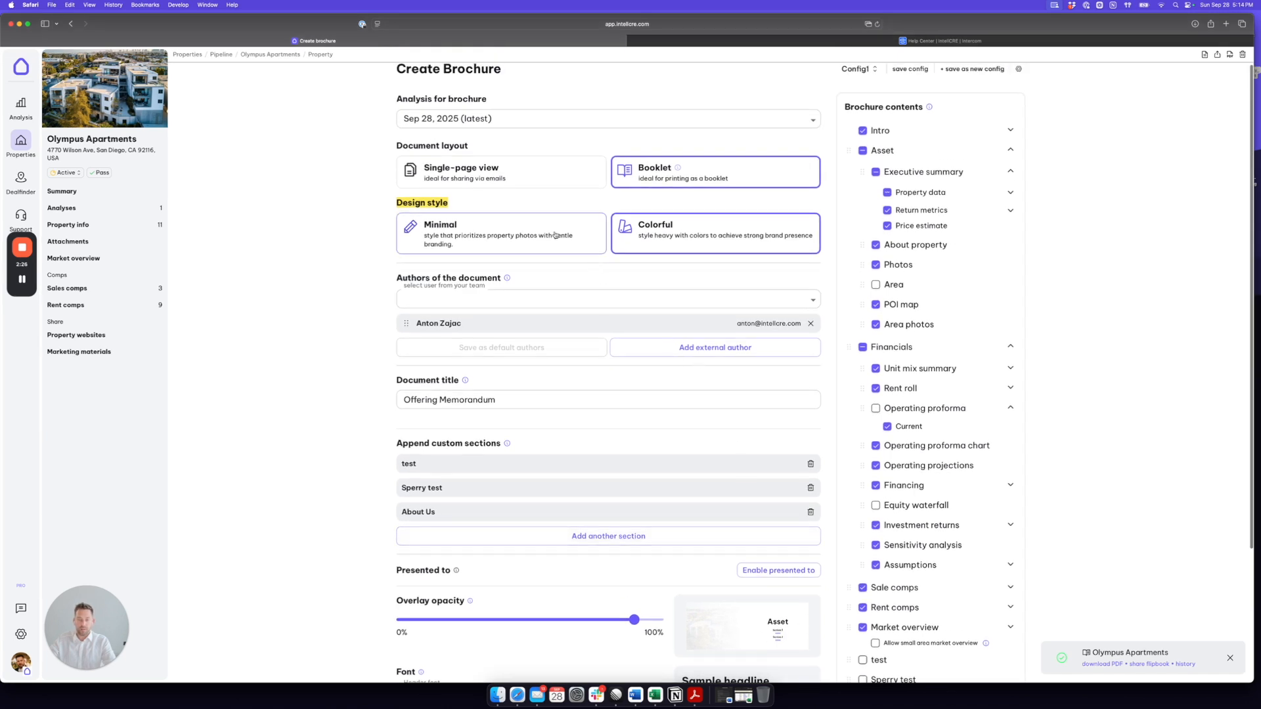
click(551, 237)
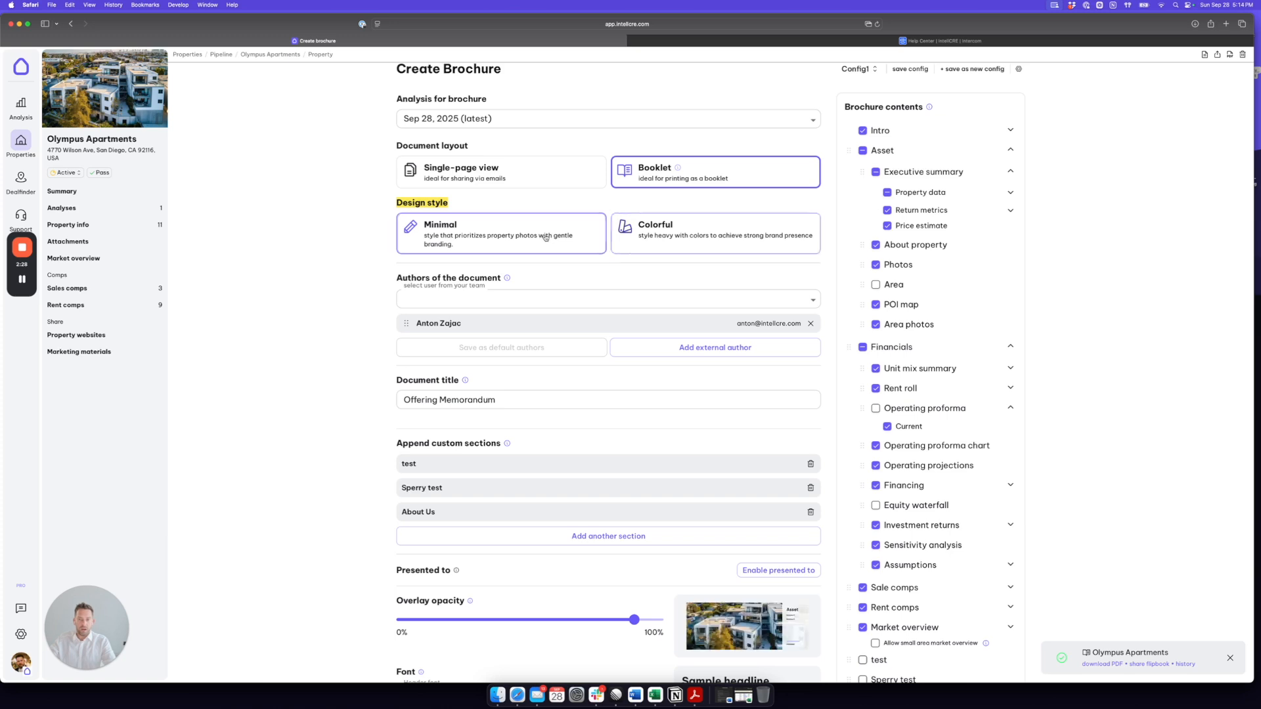
Step: Check the team members available as authors, the external author form and the document title without changing them
scroll(353, 249, down, 1)
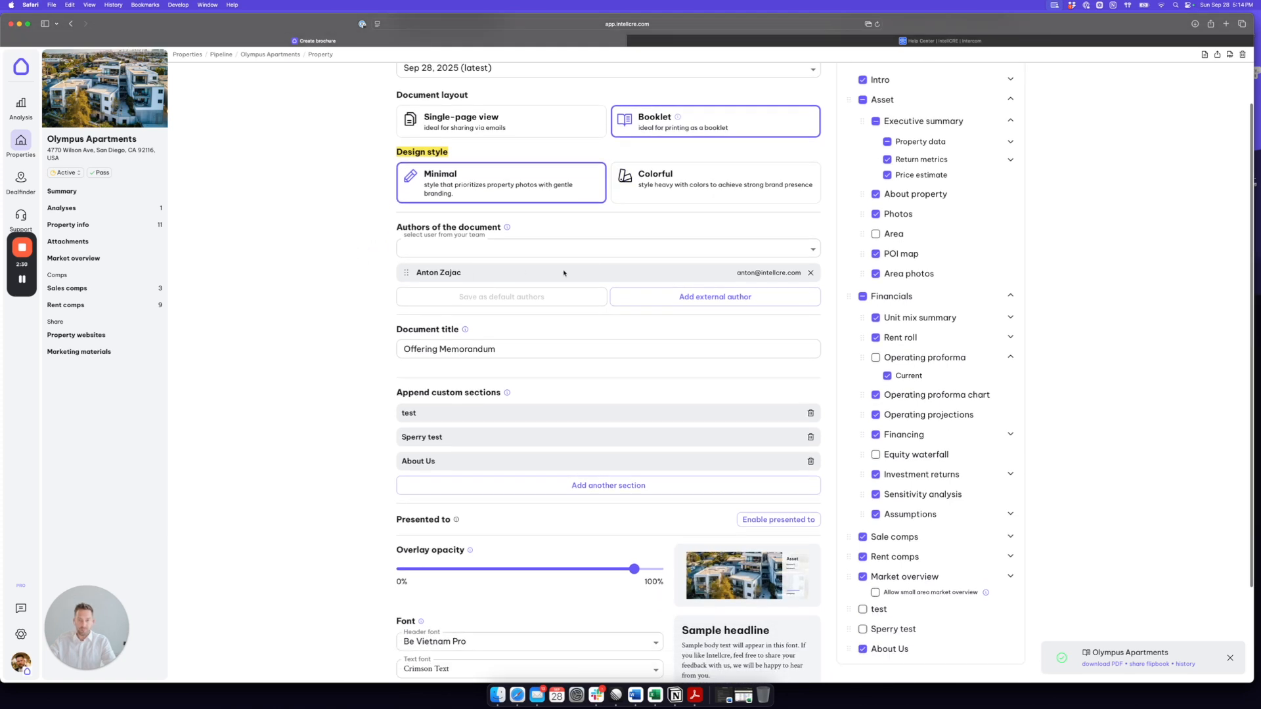
click(489, 244)
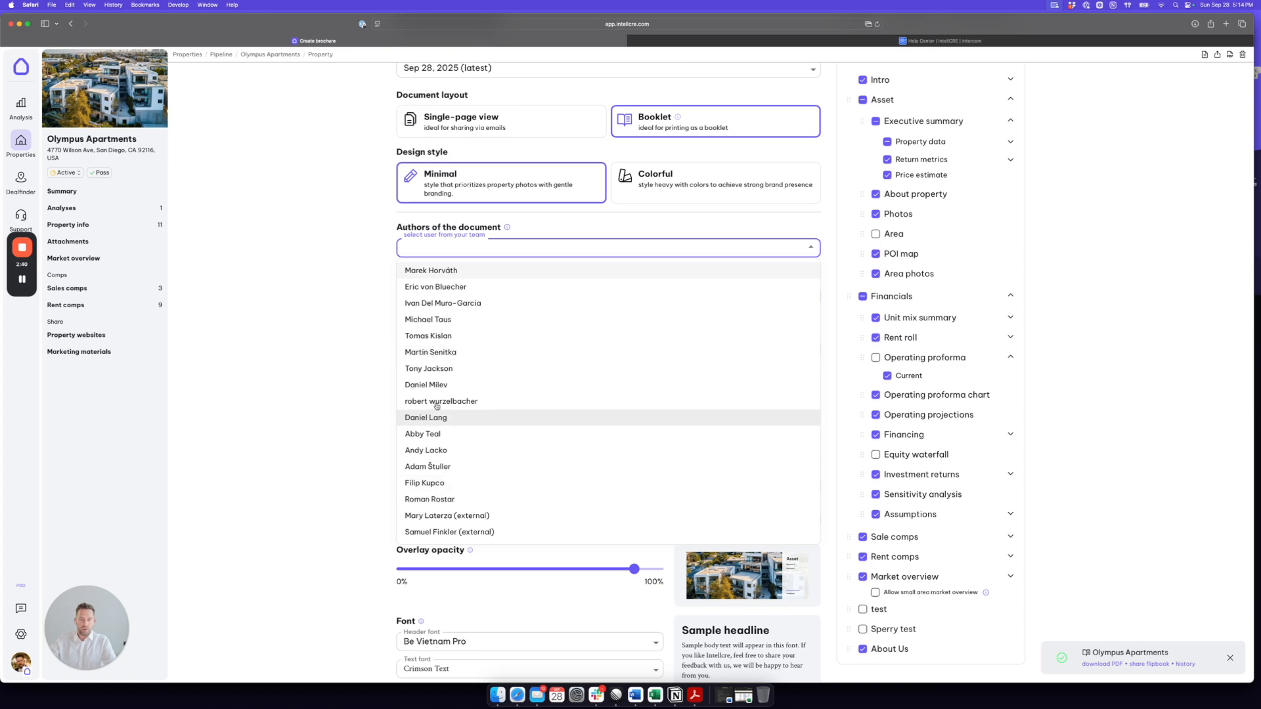
click(324, 333)
click(718, 302)
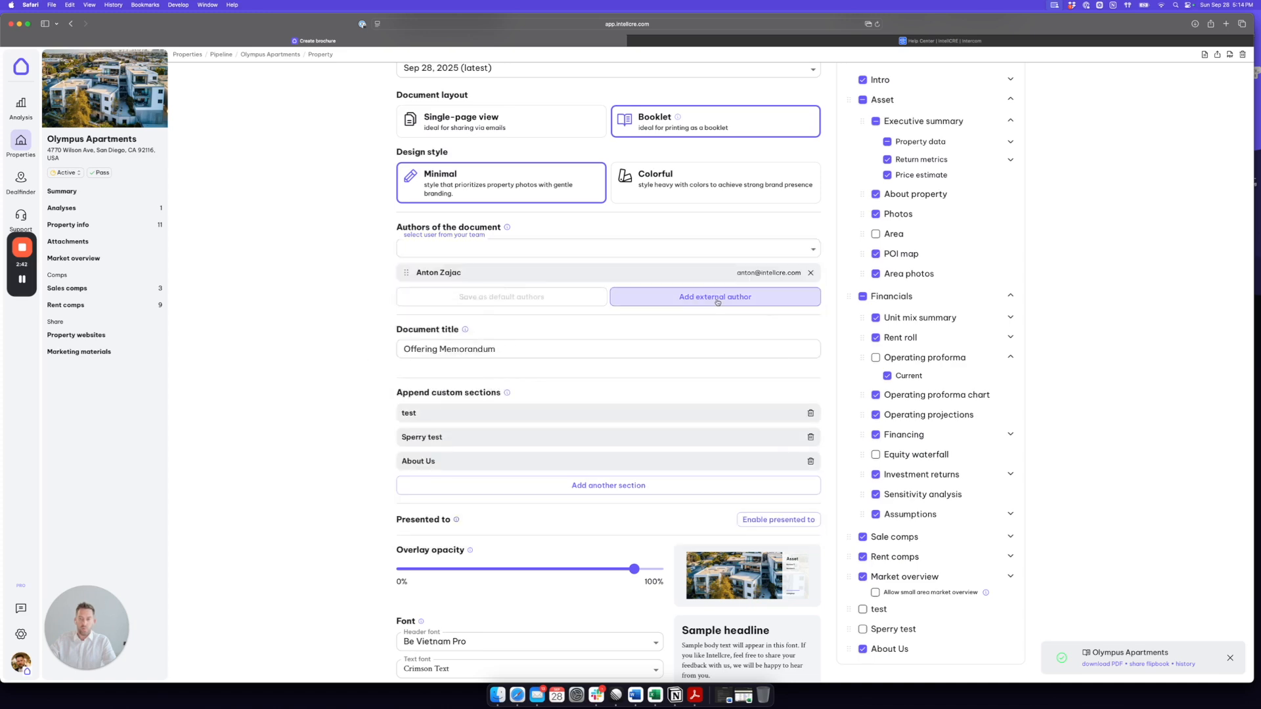
click(764, 158)
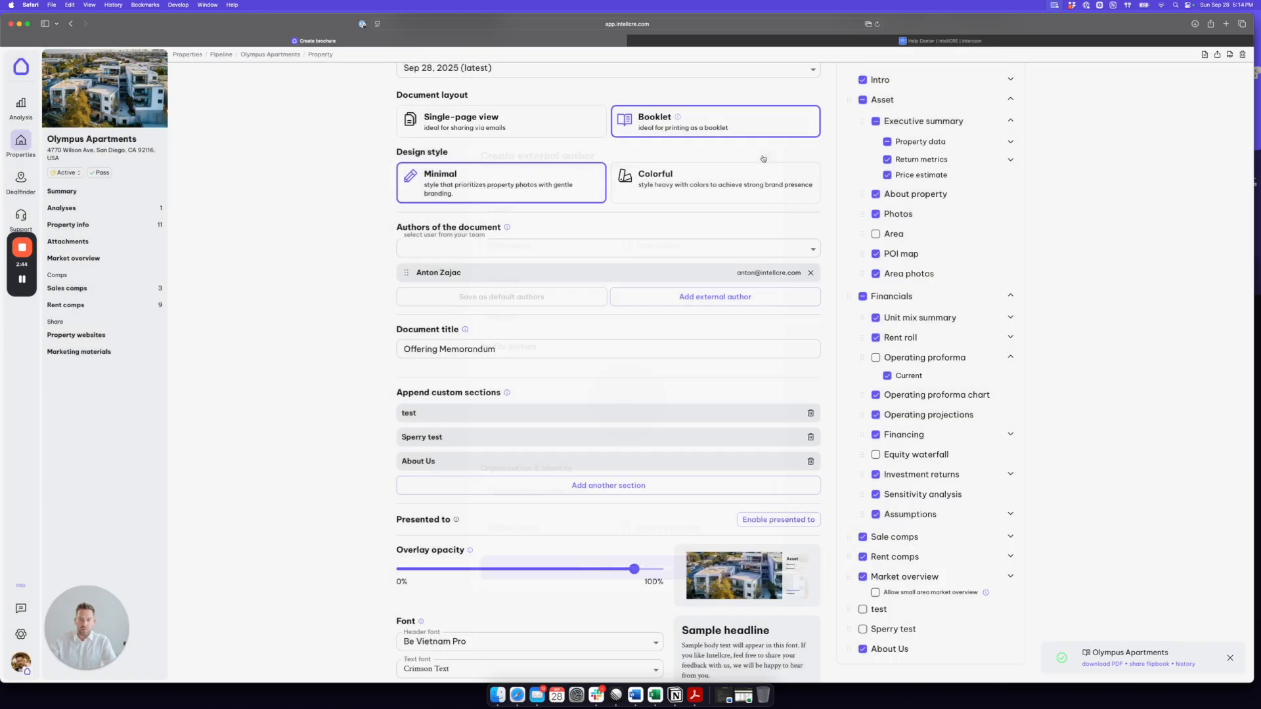
drag(517, 350, 392, 350)
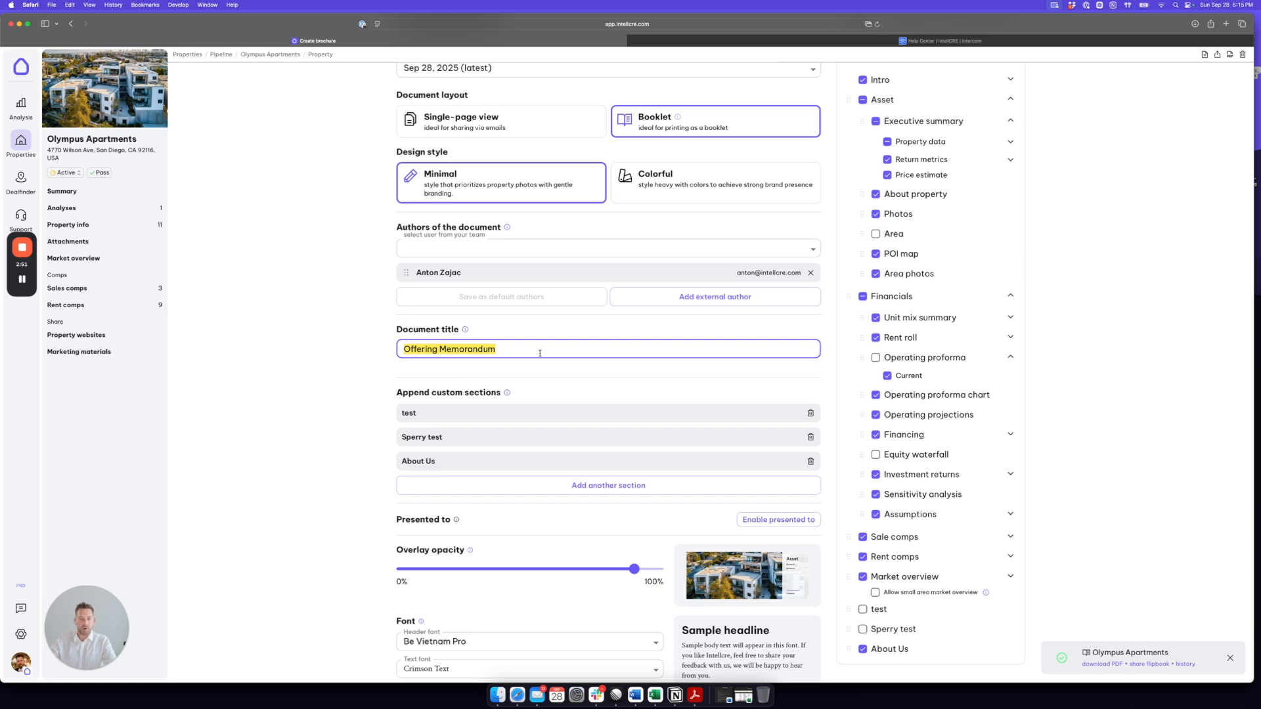
click(369, 374)
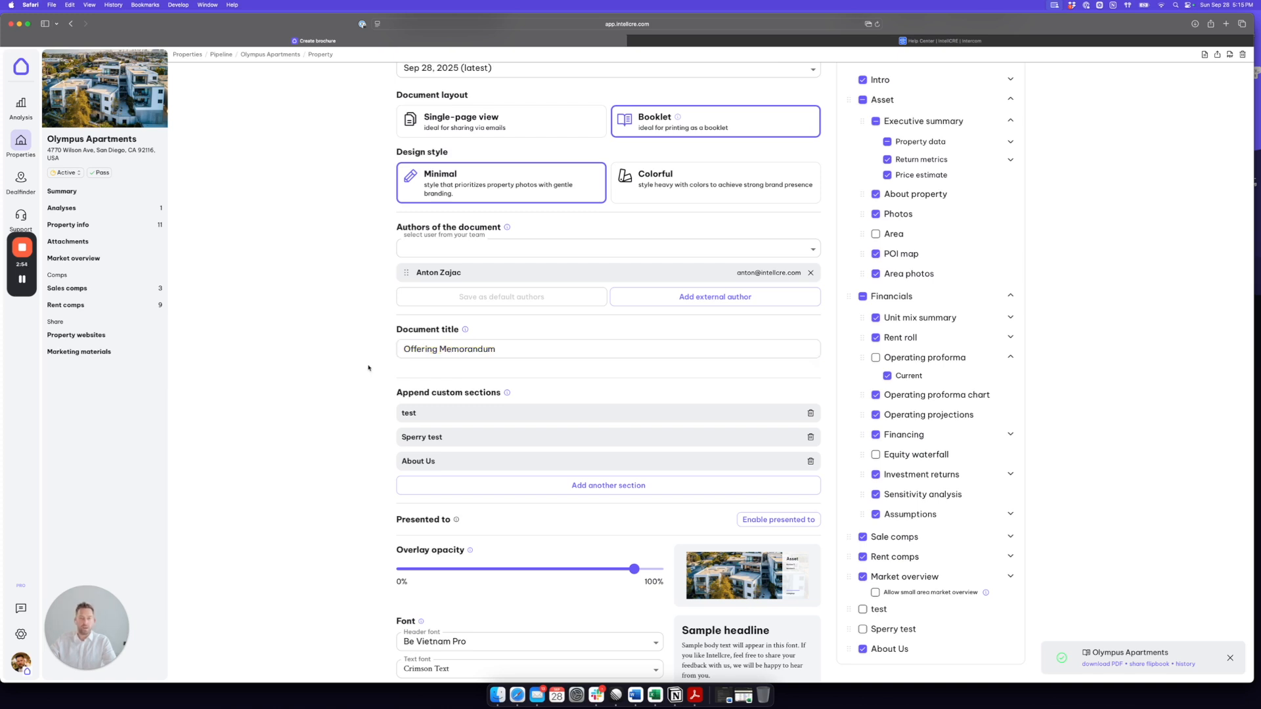
Step: Enable the brochure's Presented to section and enter the recipient's full name
scroll(369, 374, down, 3)
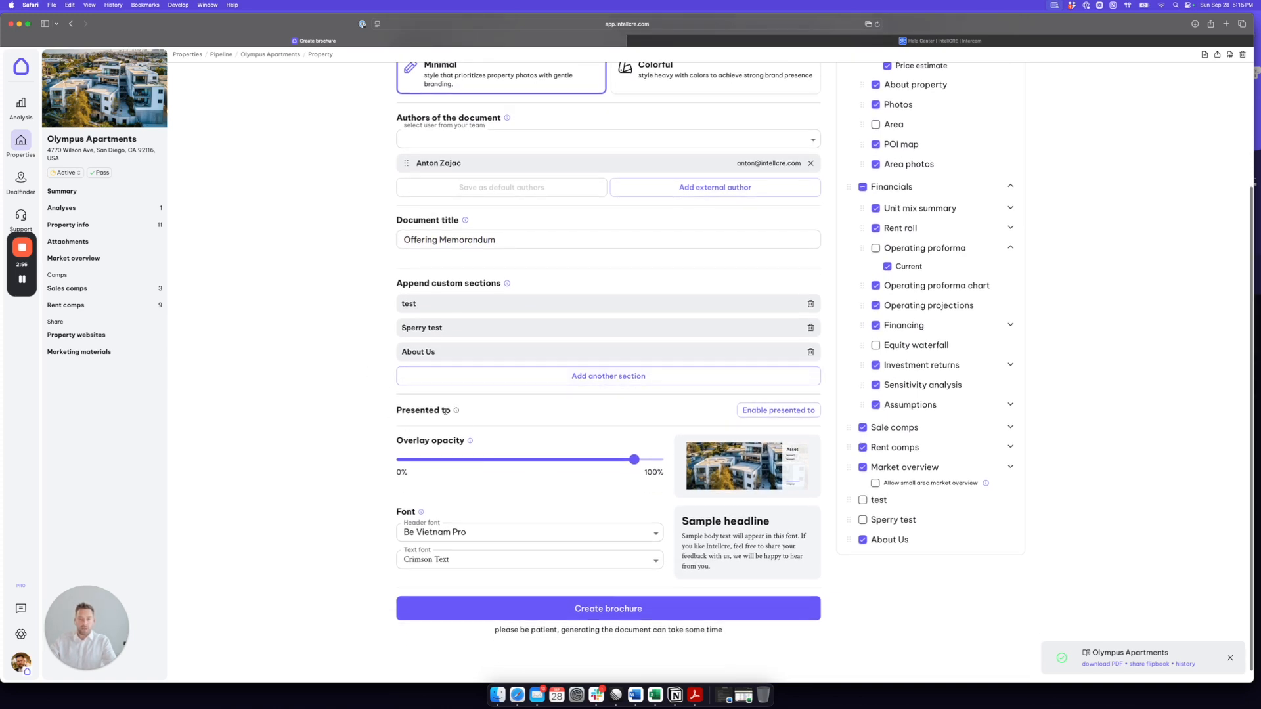
drag(449, 411, 393, 411)
click(776, 411)
click(516, 451)
text(Joe Doe)
click(352, 415)
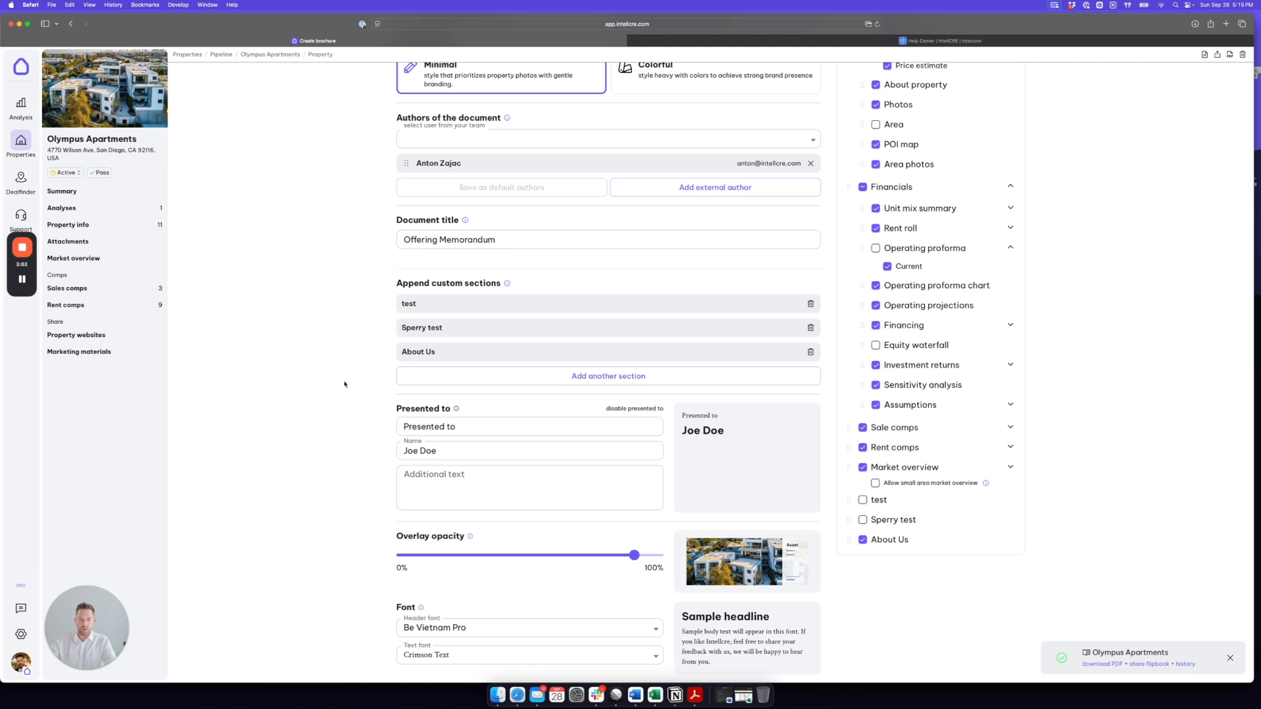
Step: Lower the brochure's overlay opacity to about 80% and set its text font to Libre Baskerville
scroll(344, 388, down, 3)
mouse_move(637, 448)
mouse_move(636, 449)
mouse_down()
mouse_move(591, 445)
mouse_move(636, 445)
mouse_up()
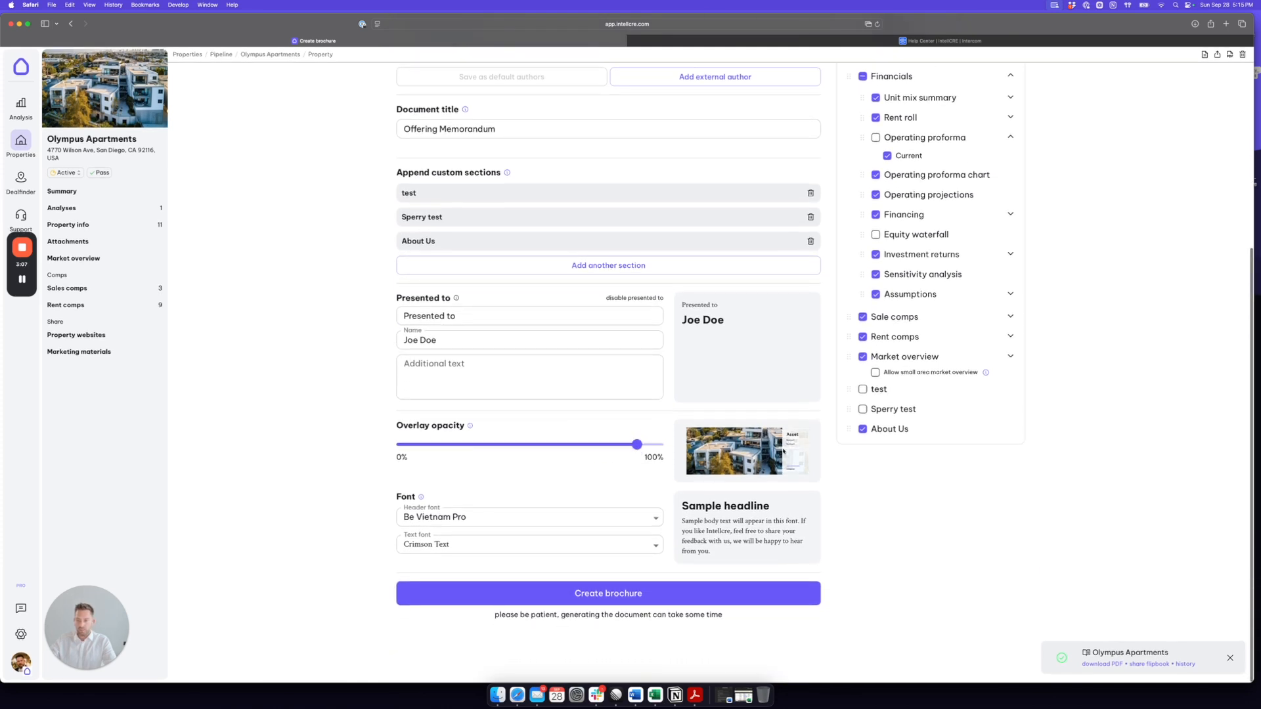
mouse_move(636, 445)
mouse_down()
mouse_move(591, 445)
mouse_move(632, 446)
mouse_move(616, 447)
mouse_up()
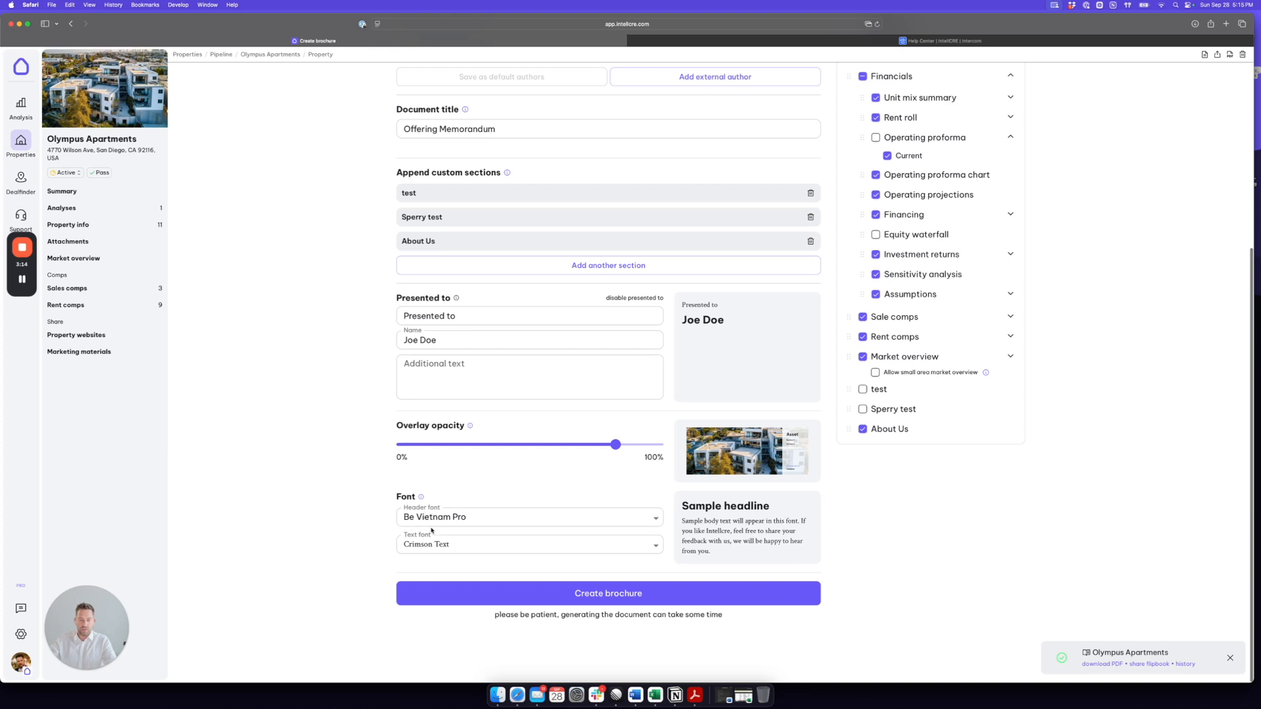
click(428, 544)
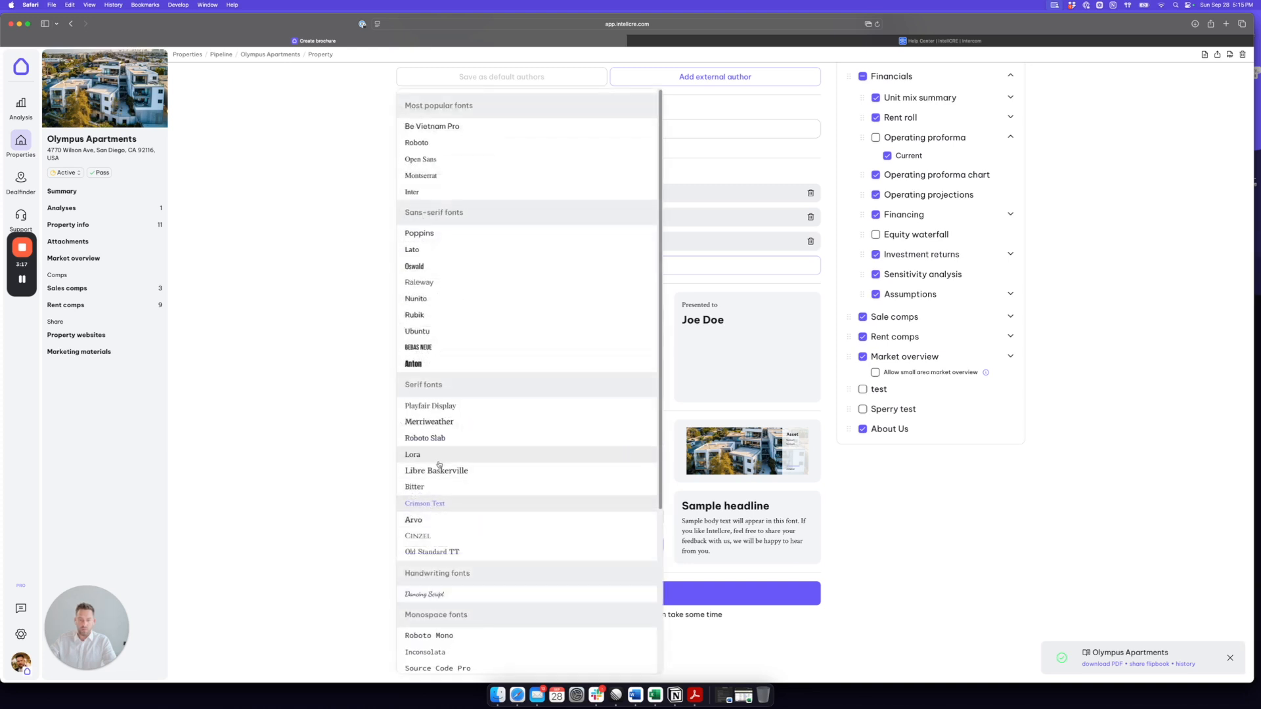
click(439, 470)
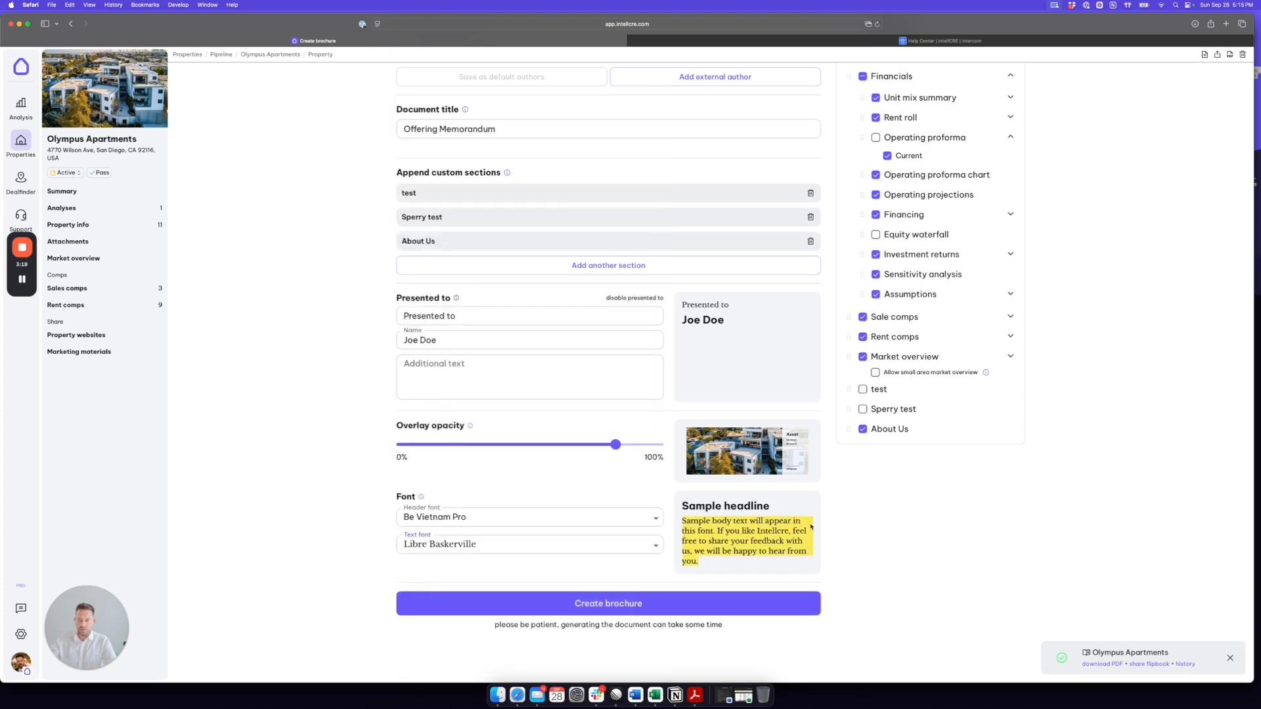
Step: Collapse the Asset and Financials groups in the brochure contents list
scroll(853, 503, up, 5)
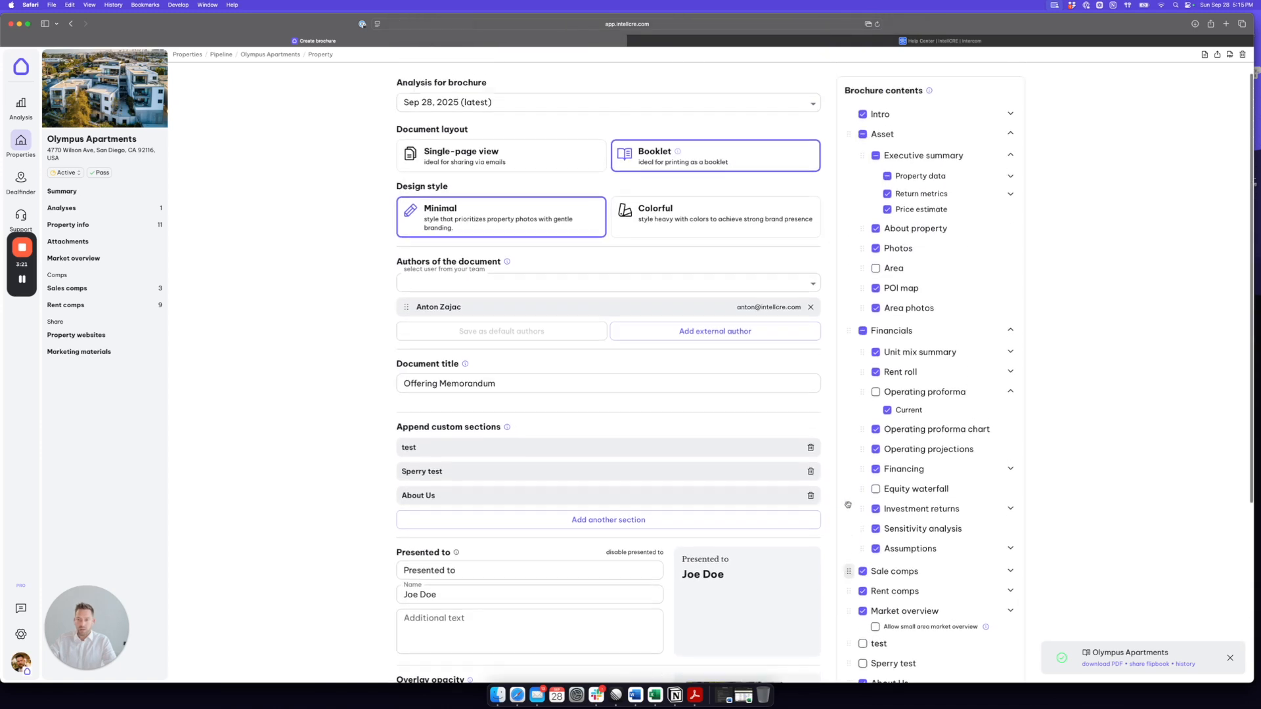
scroll(847, 504, up, 1)
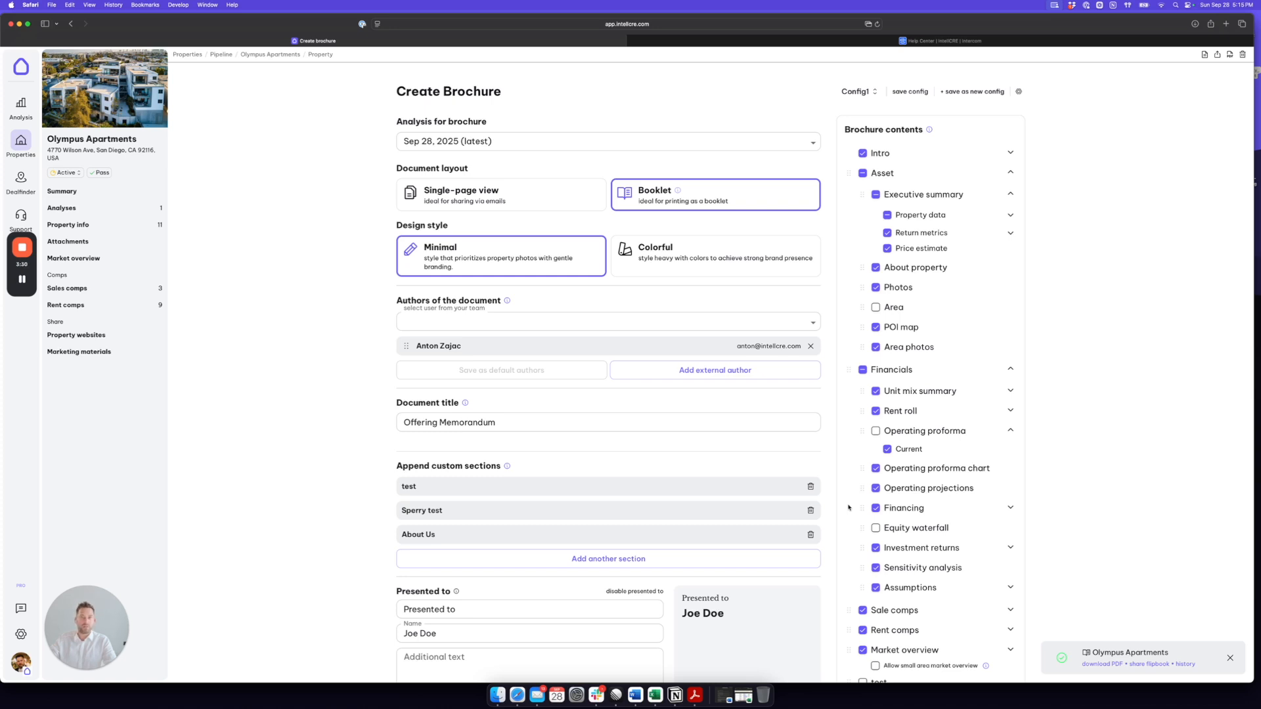
drag(922, 129, 845, 128)
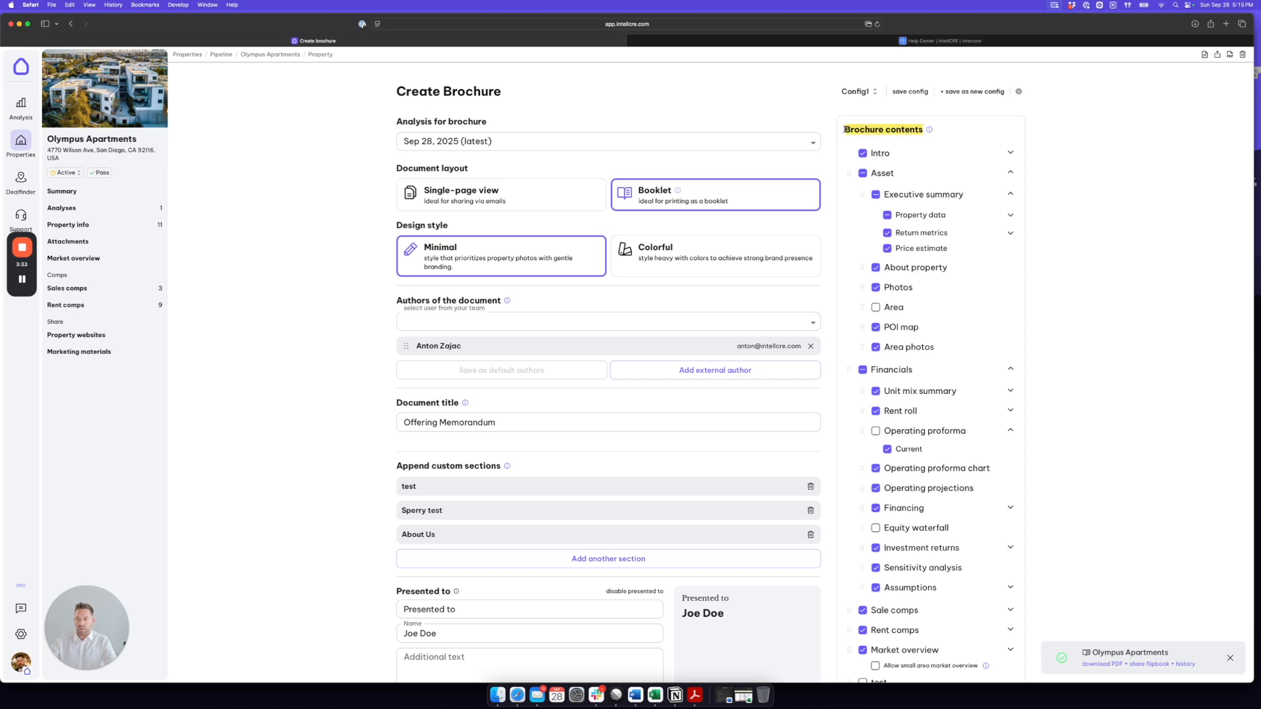
scroll(934, 243, down, 2)
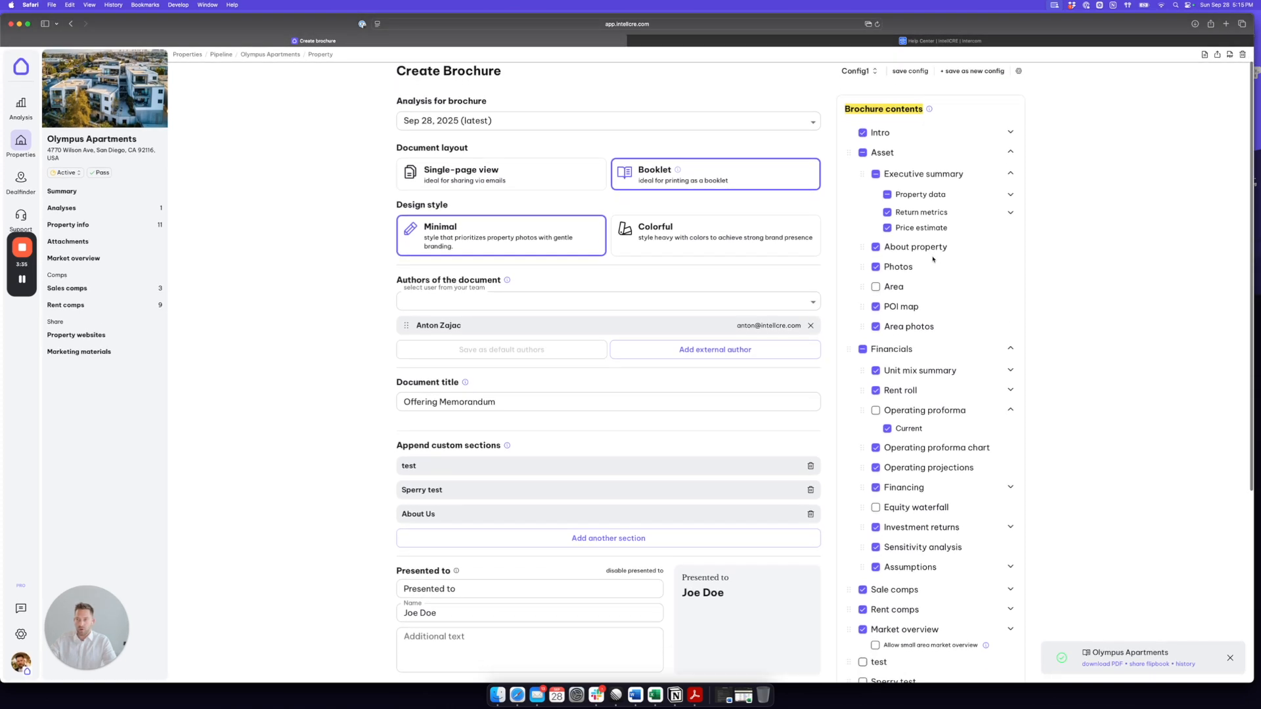
click(1010, 152)
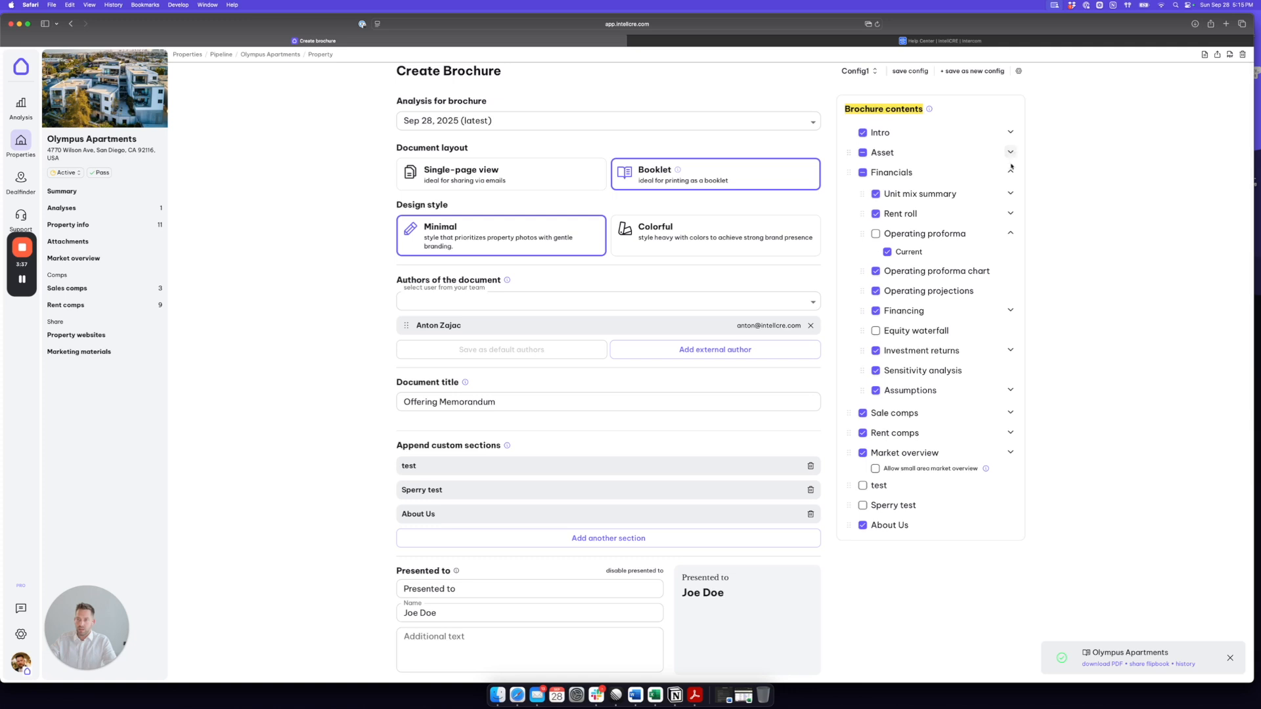
click(1009, 172)
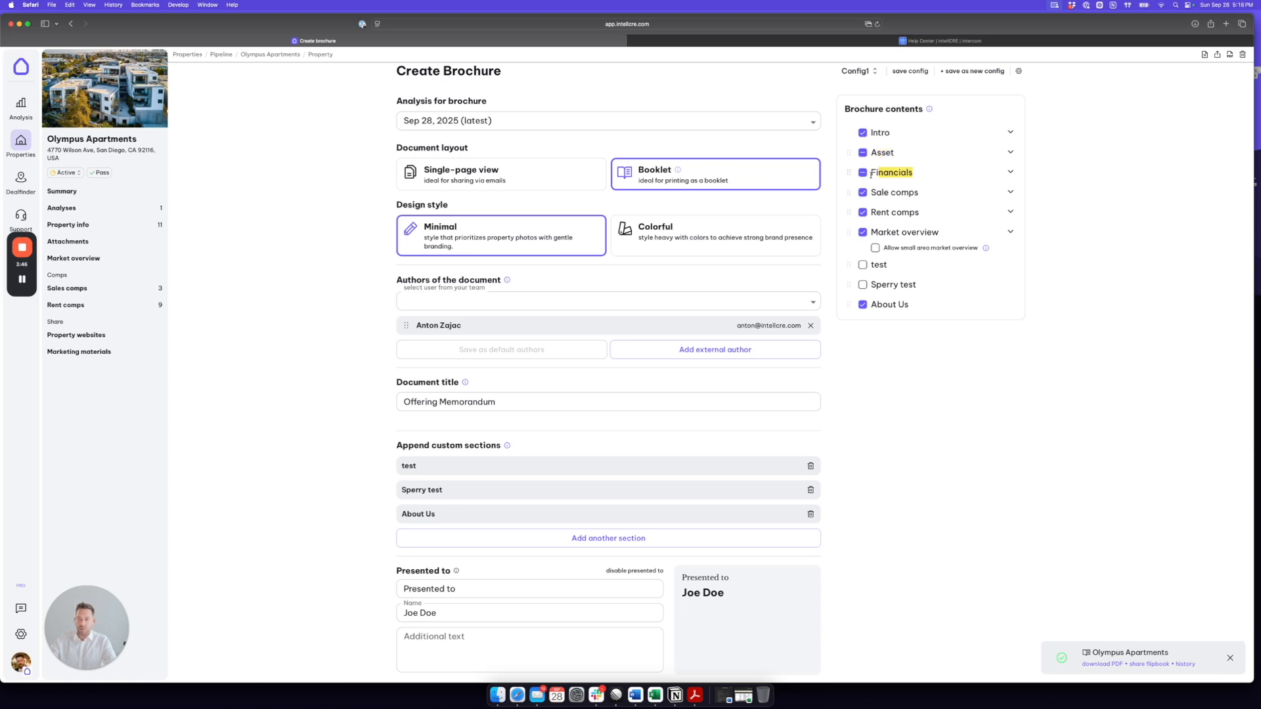
Step: Exclude Rent comps from the brochure contents and try changing the order of the Sale comps and Rent comps sections
click(863, 212)
mouse_move(847, 191)
mouse_down()
mouse_move(848, 173)
mouse_move(847, 203)
mouse_up()
drag(846, 214, 850, 197)
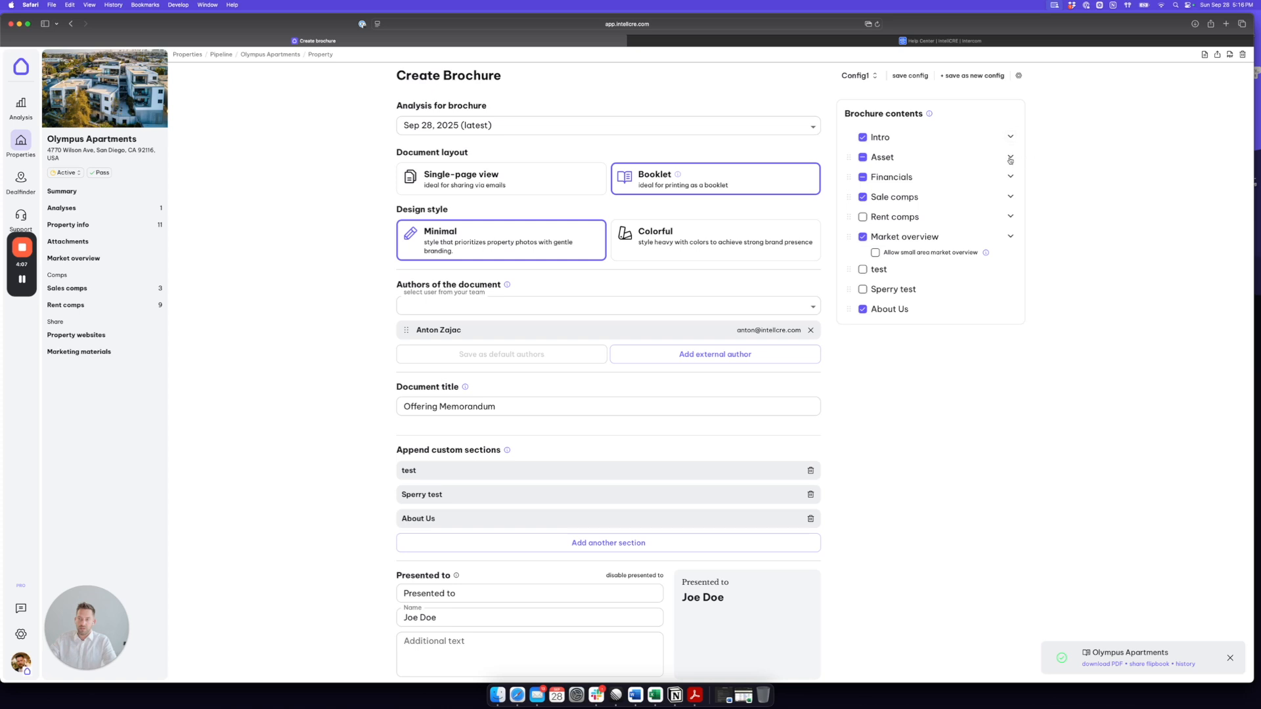
Step: Expand the Intro, Financials and Asset groups in the brochure contents to show their subsections
click(1010, 159)
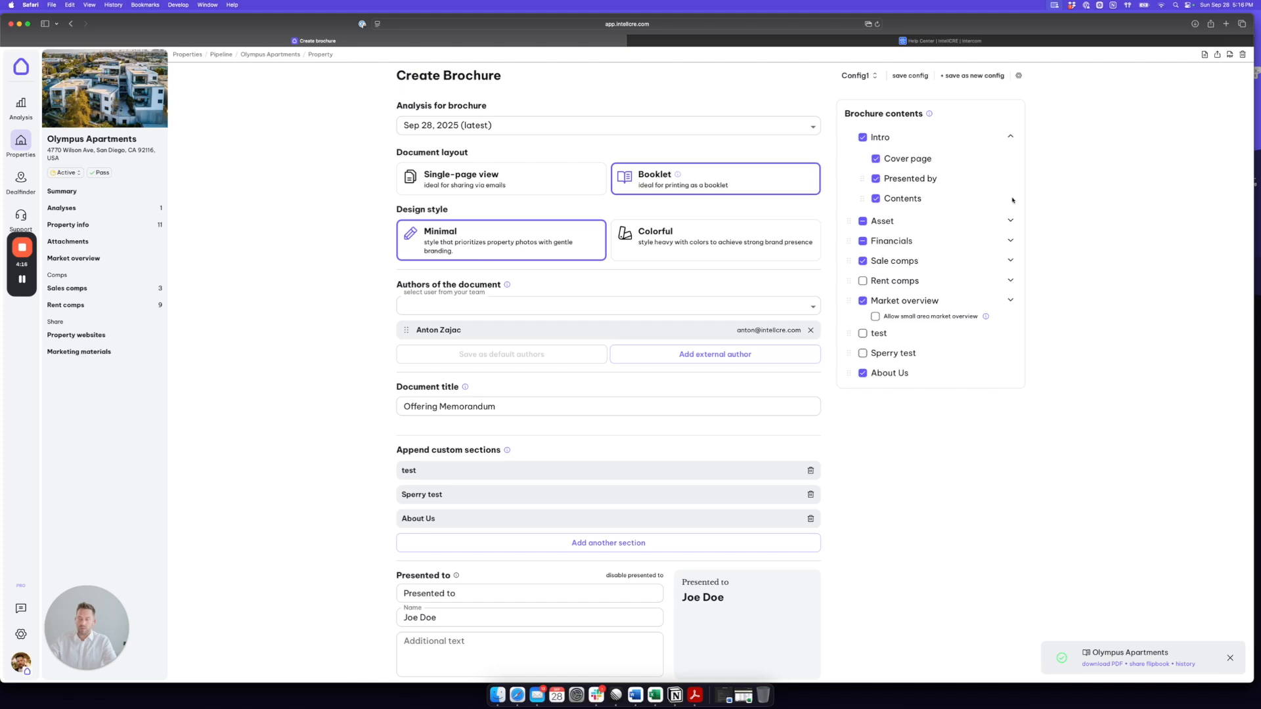
click(1010, 241)
scroll(954, 252, down, 1)
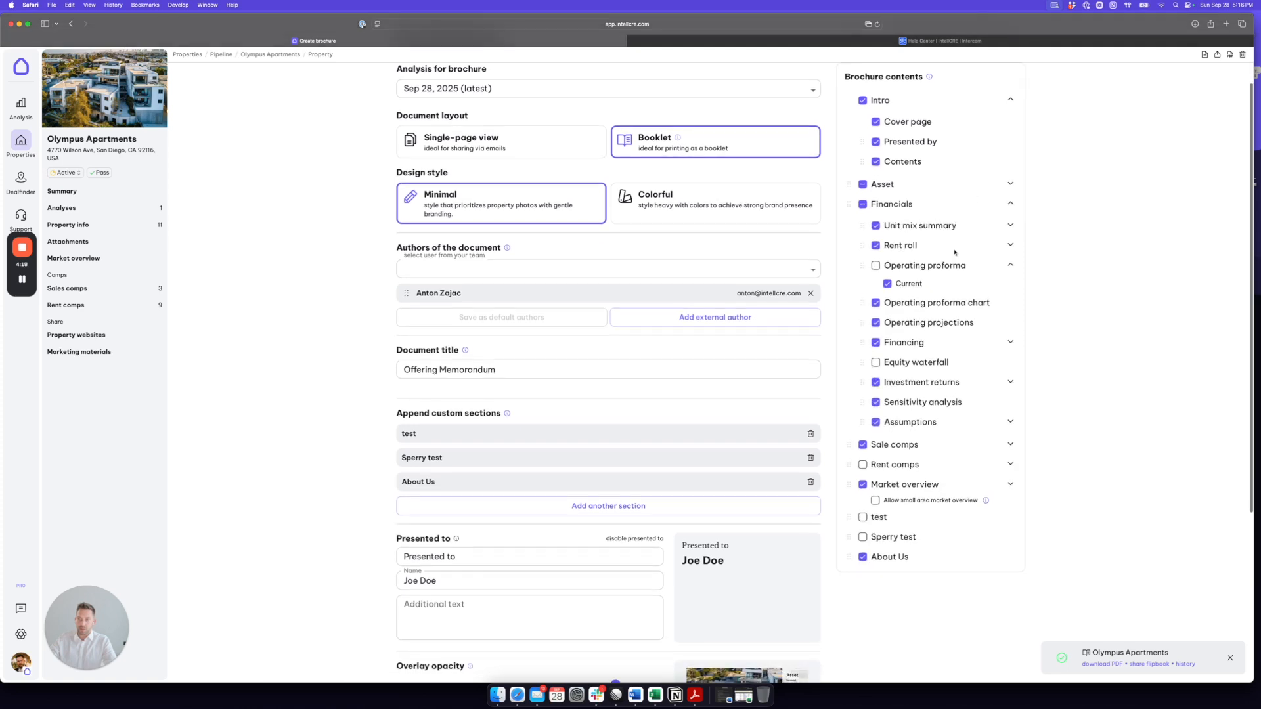
click(1010, 183)
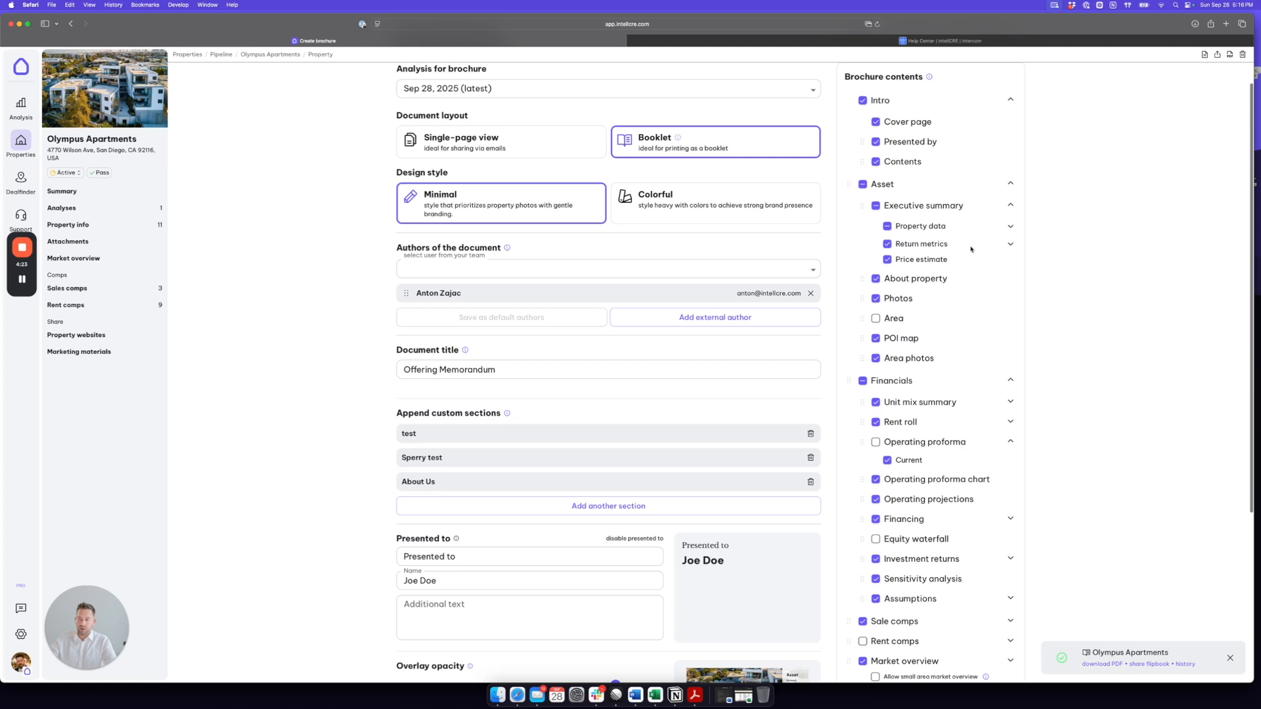
Step: Exclude ROI and ROE from the executive summary's return metrics
click(1011, 245)
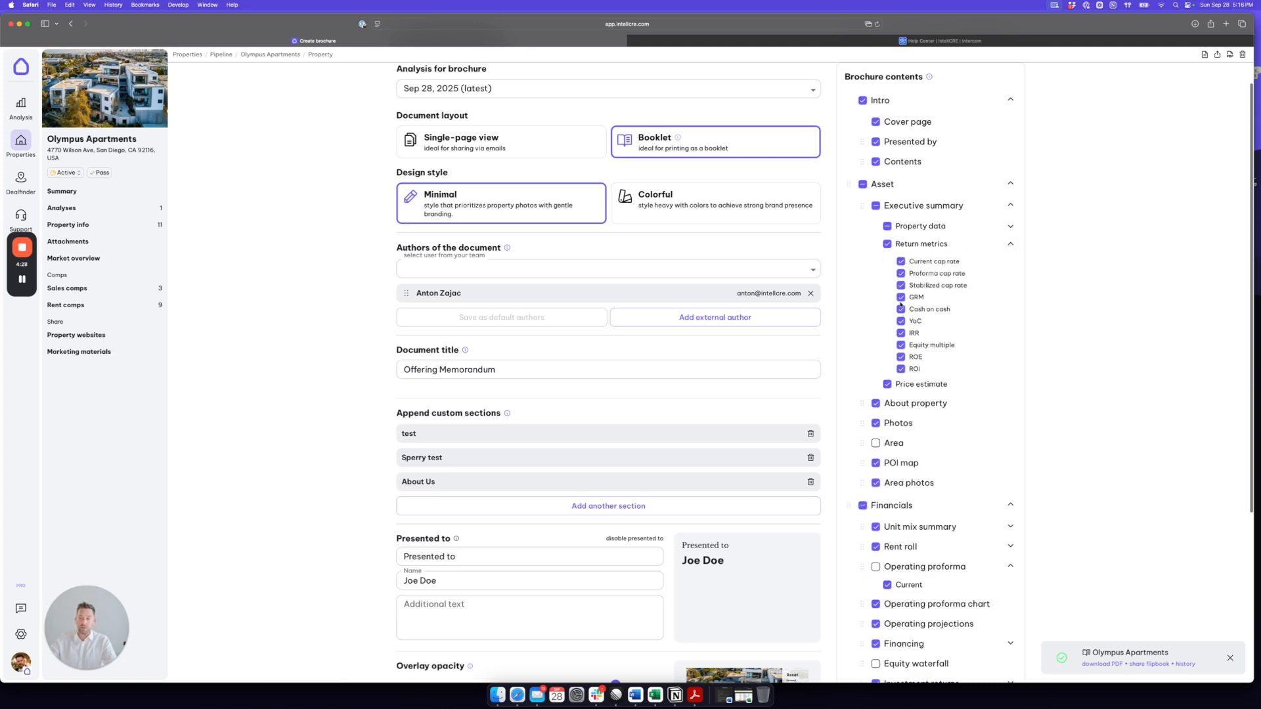
click(900, 369)
click(901, 357)
Step: Start a new custom section and attach AboutUS_FSMF.pdf from the property folder on the desktop
scroll(1054, 297, down, 8)
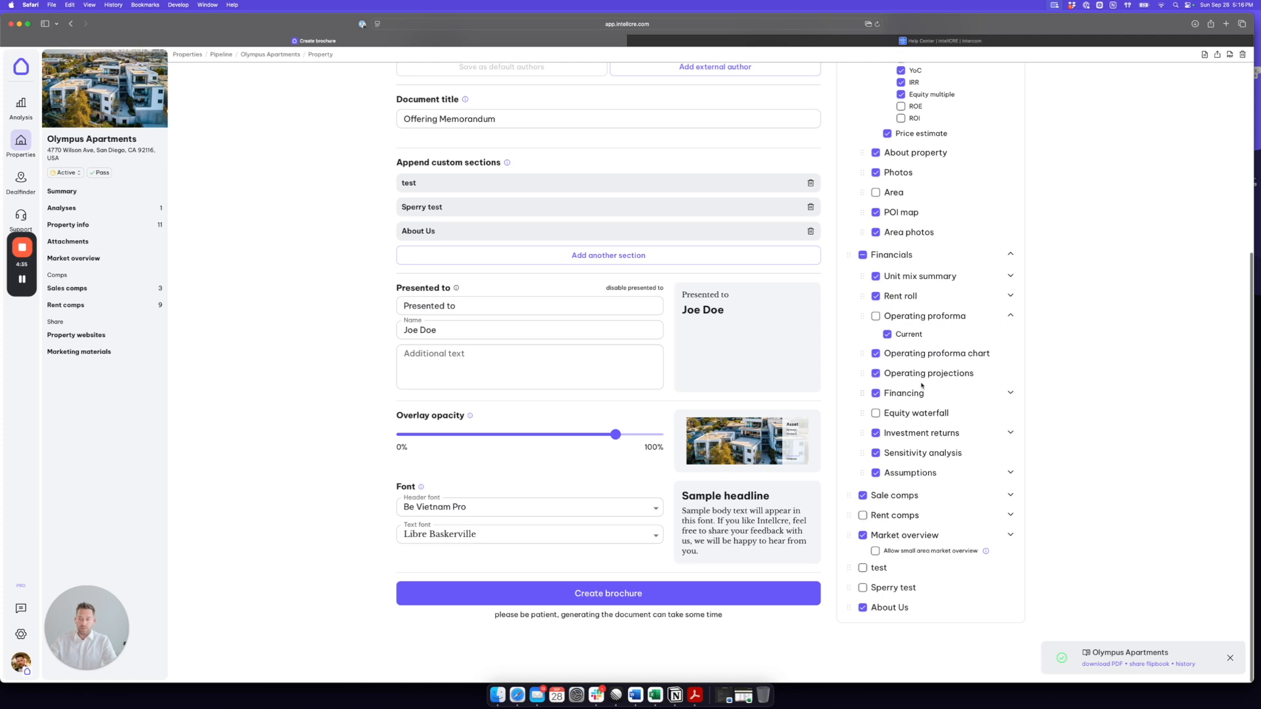
scroll(1008, 381, up, 4)
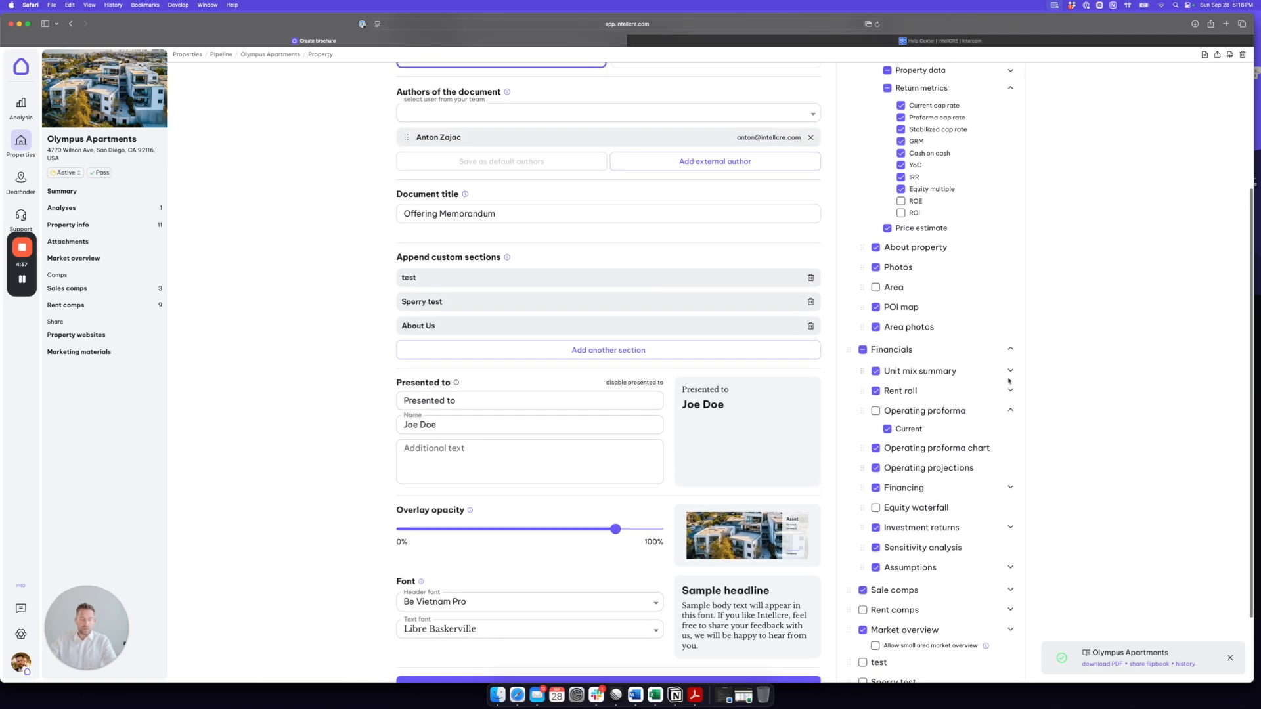
drag(499, 297, 396, 297)
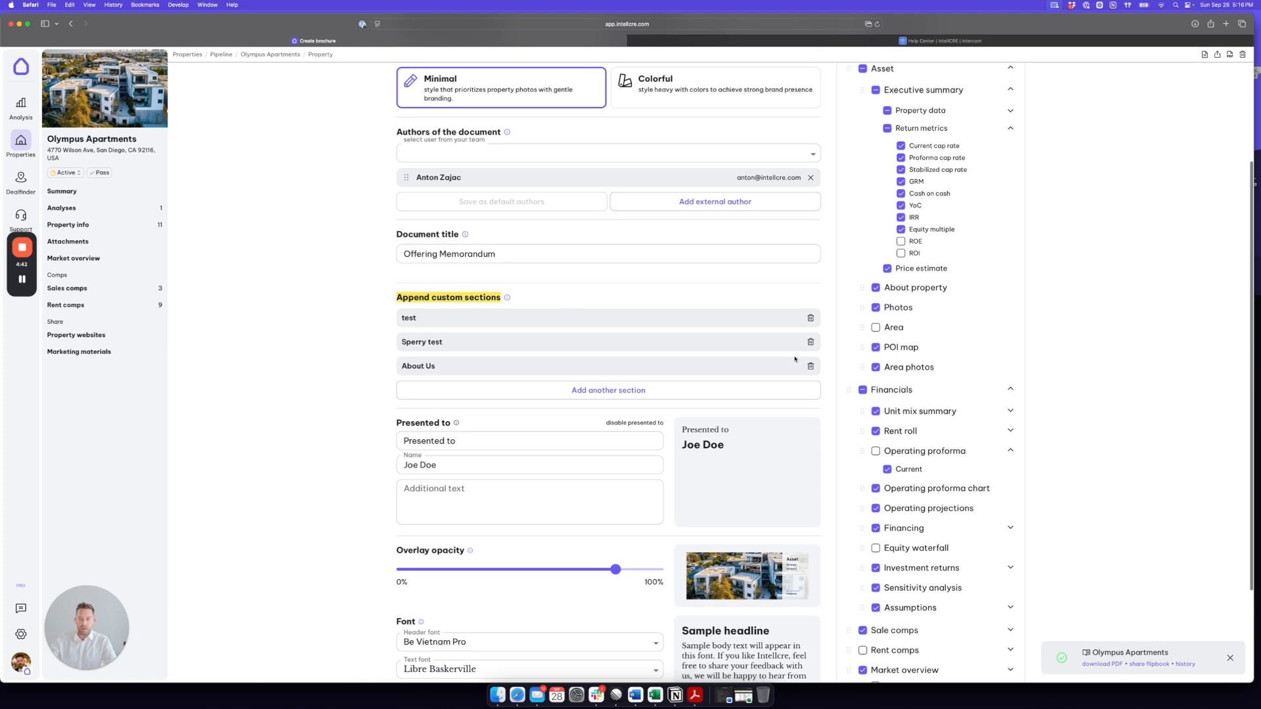
click(593, 392)
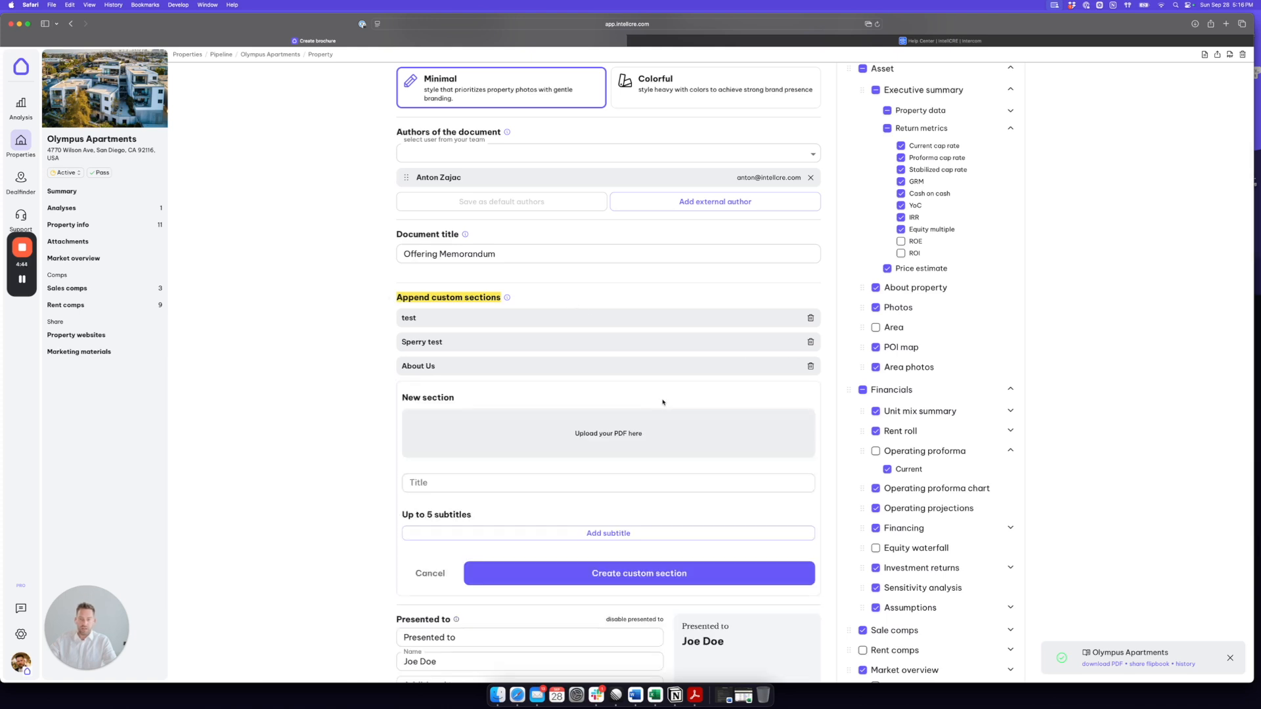
drag(1253, 15, 1205, 19)
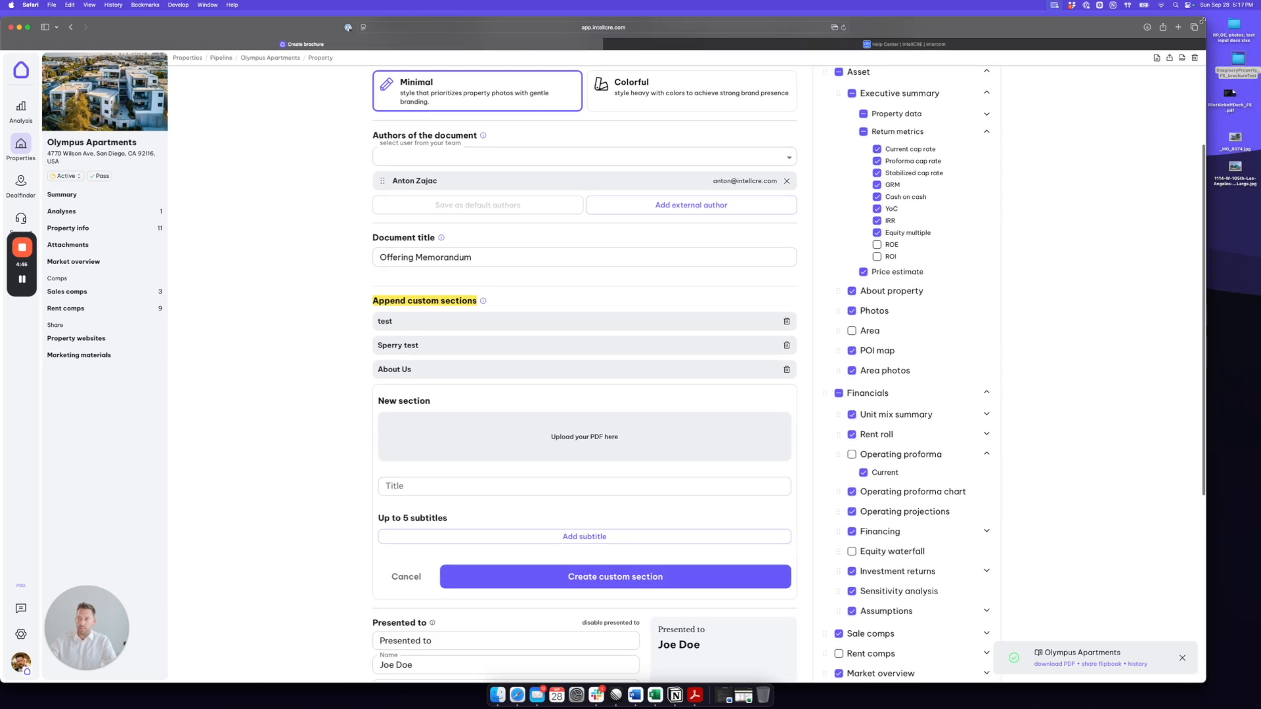
double_click(1237, 61)
drag(1139, 148, 604, 432)
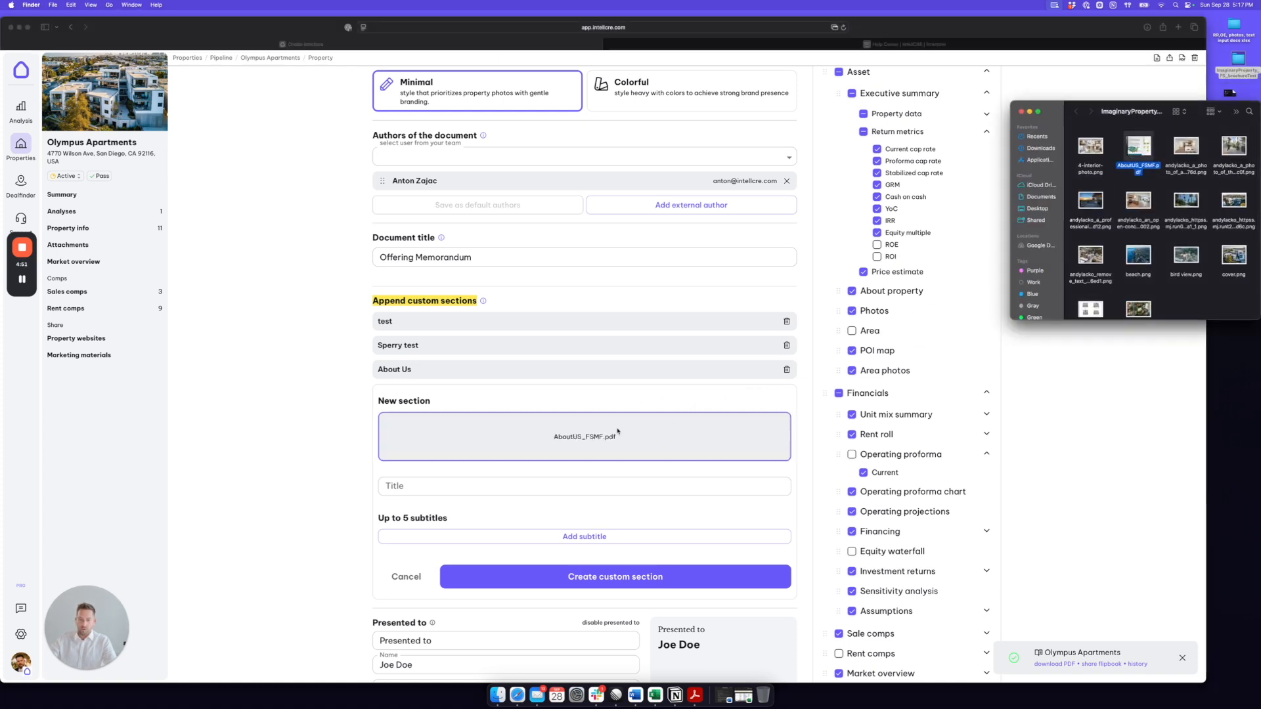
click(1021, 111)
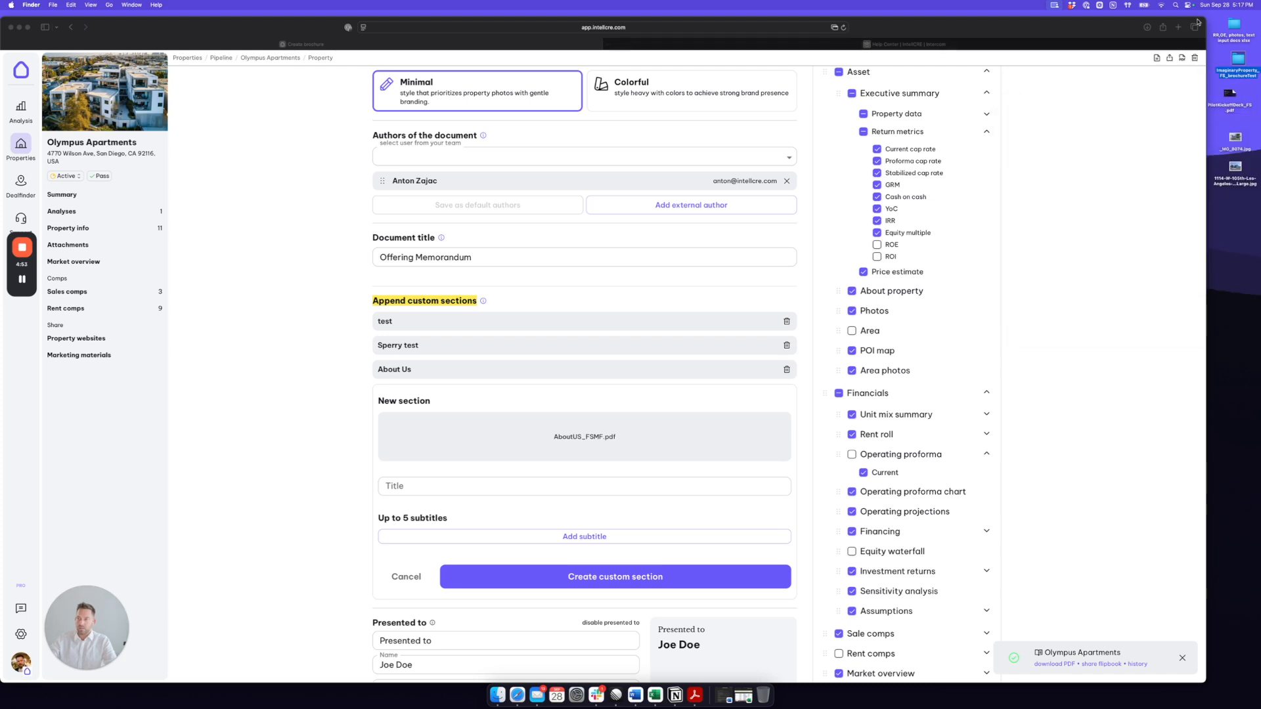
drag(1205, 18, 1243, 12)
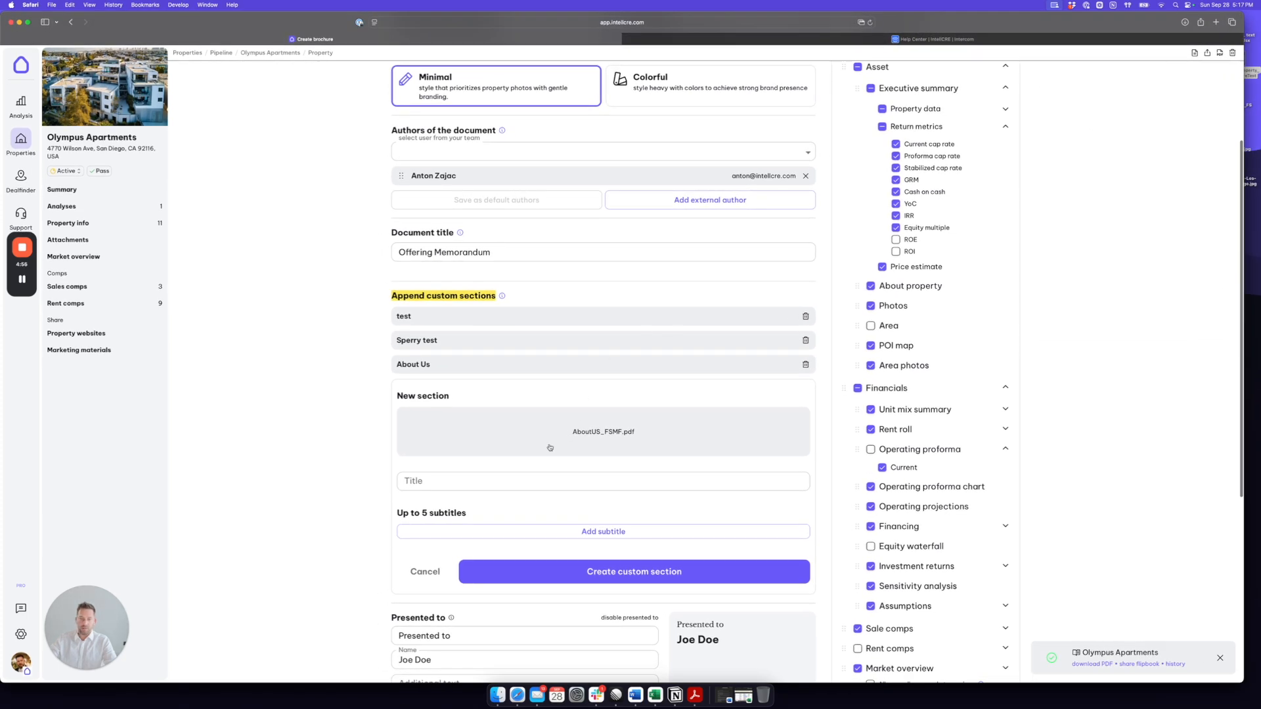
Step: Title the new custom section About Our Team and give it the first subtitle Meet the team
click(438, 479)
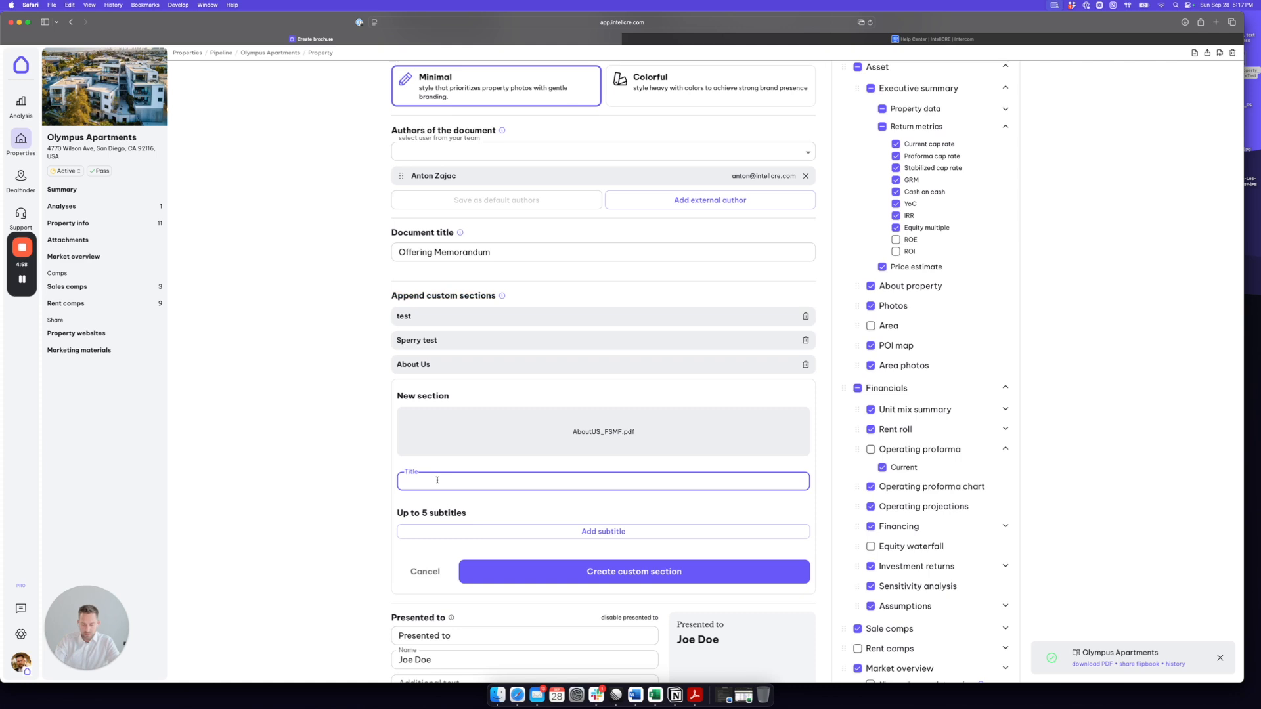
text(About Our Team)
click(603, 531)
scroll(605, 517, down, 1)
click(467, 506)
text(Meet the )
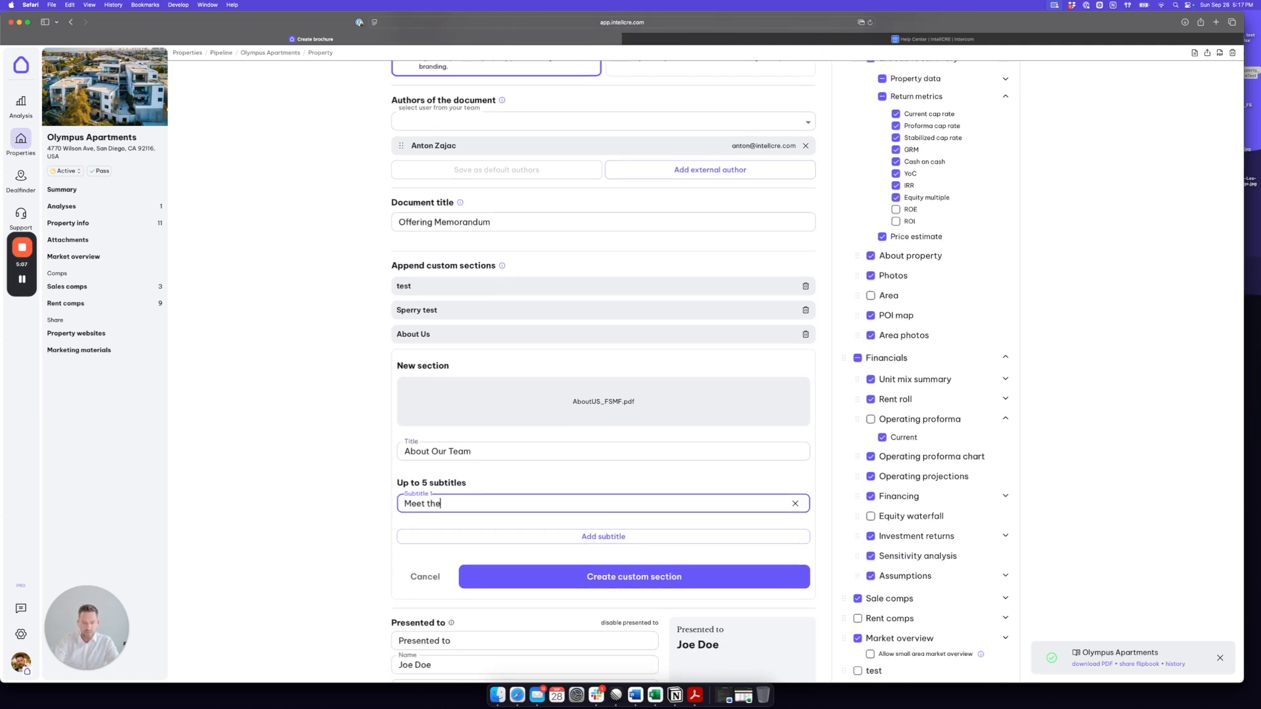
text(team)
Step: Add Locations as the second subtitle and create the custom section
click(580, 536)
click(432, 535)
text(Locations)
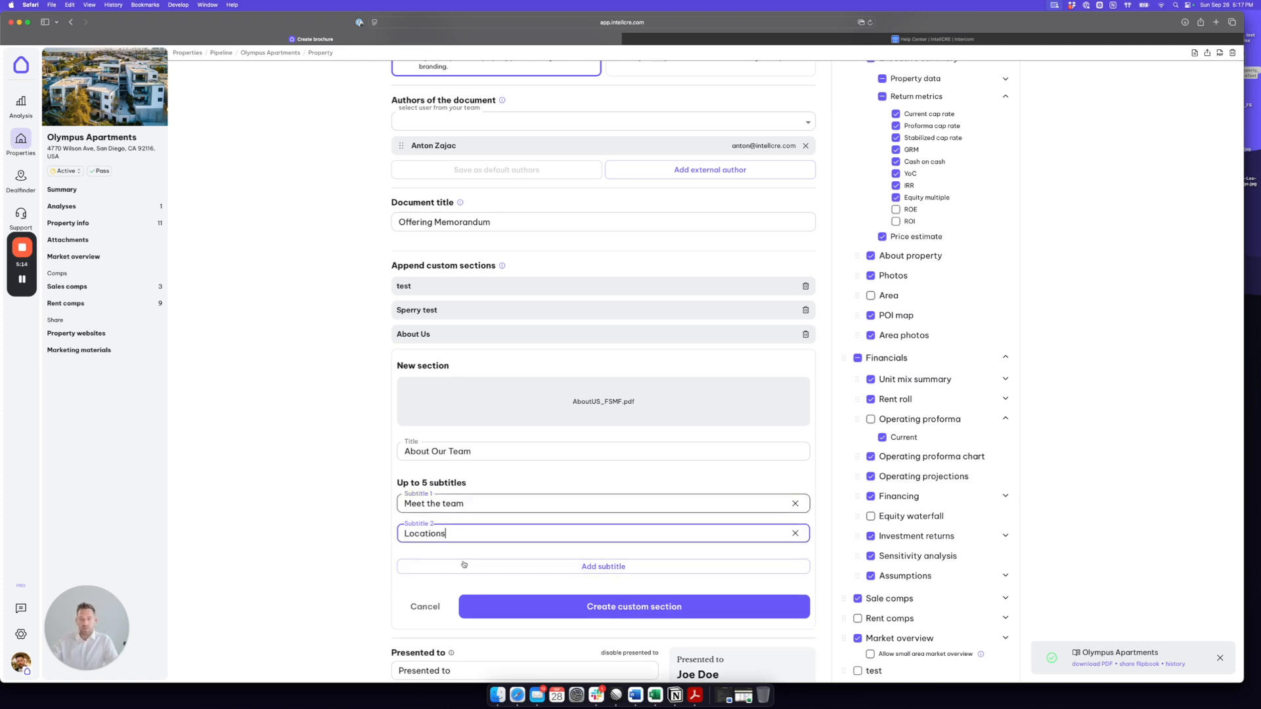
click(722, 610)
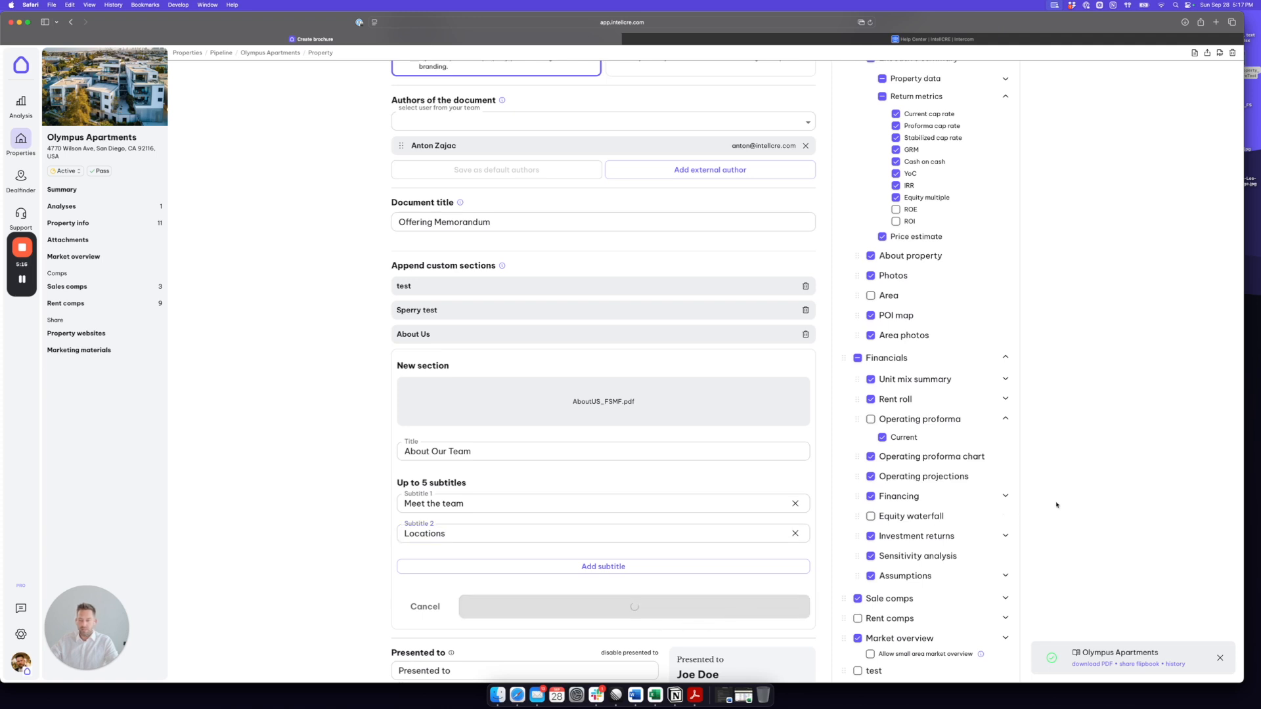
Step: Try including the Sperry test section and moving the About Us section within the brochure contents
scroll(1056, 504, down, 5)
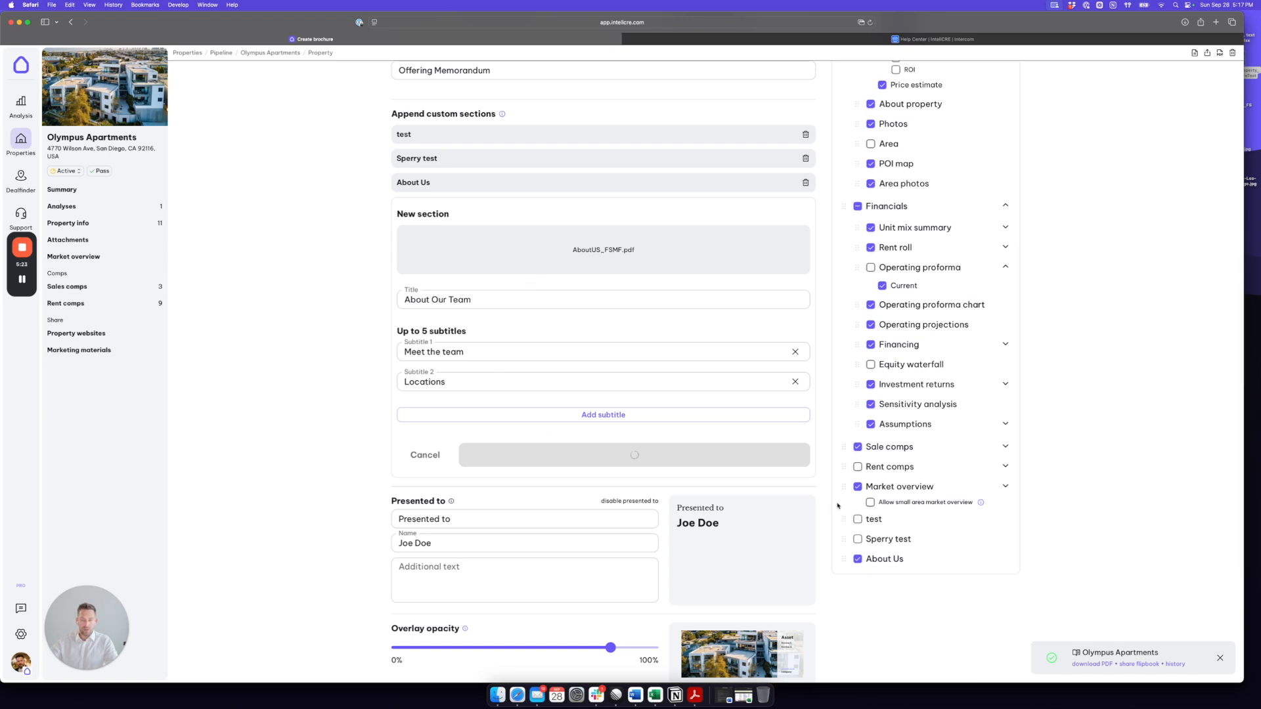
scroll(871, 553, up, 3)
scroll(872, 555, down, 4)
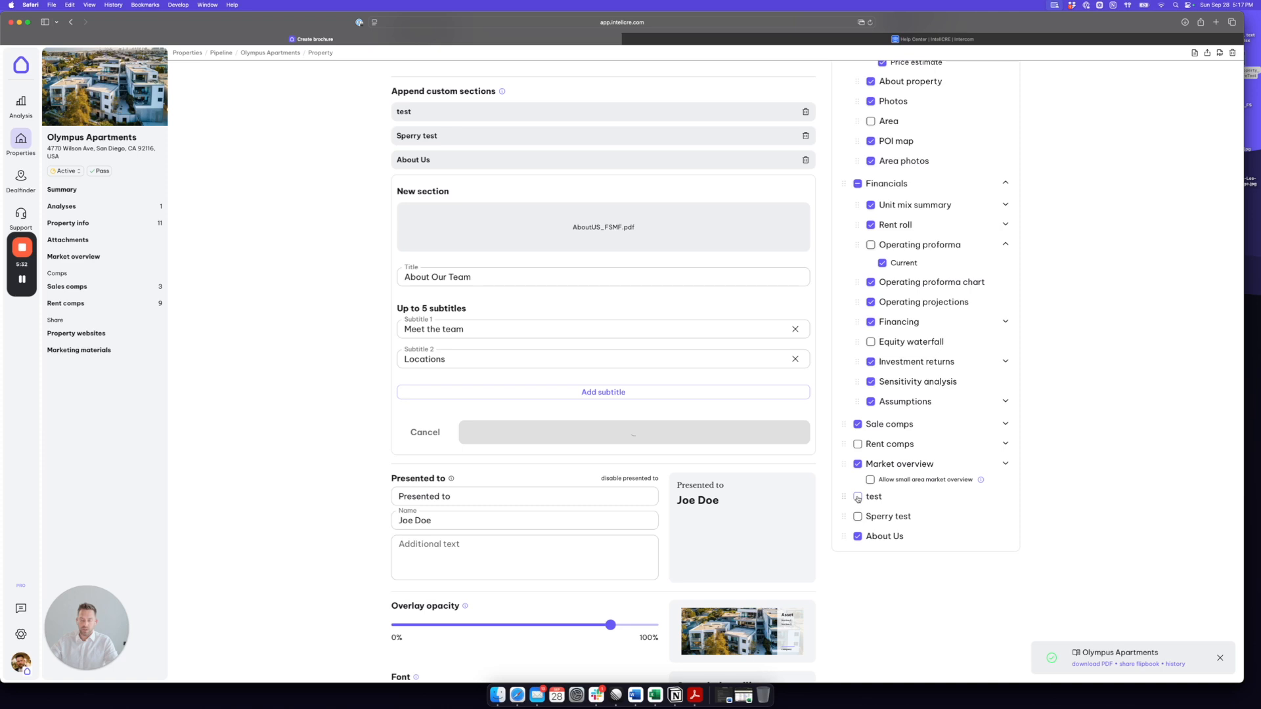
click(858, 516)
click(861, 518)
drag(844, 536, 845, 591)
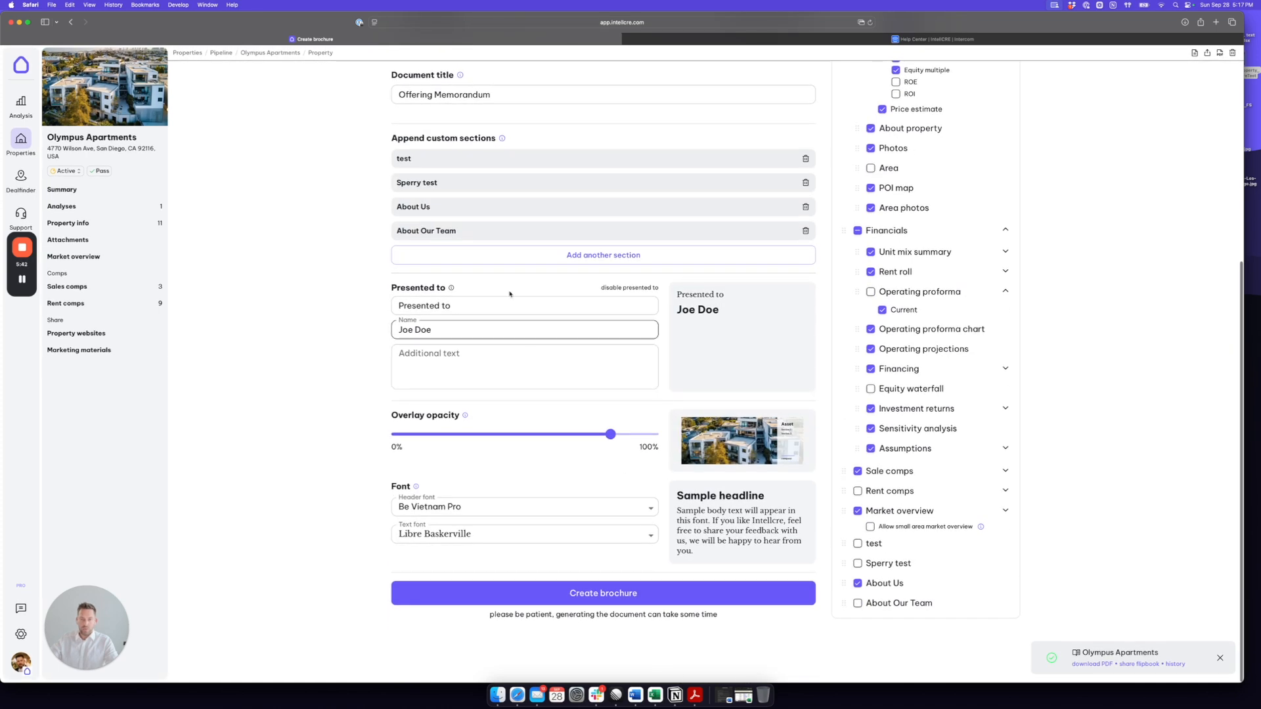
Step: Include the About Our Team section in the brochure contents and exclude the About Us section
drag(933, 604, 866, 604)
click(858, 603)
click(857, 583)
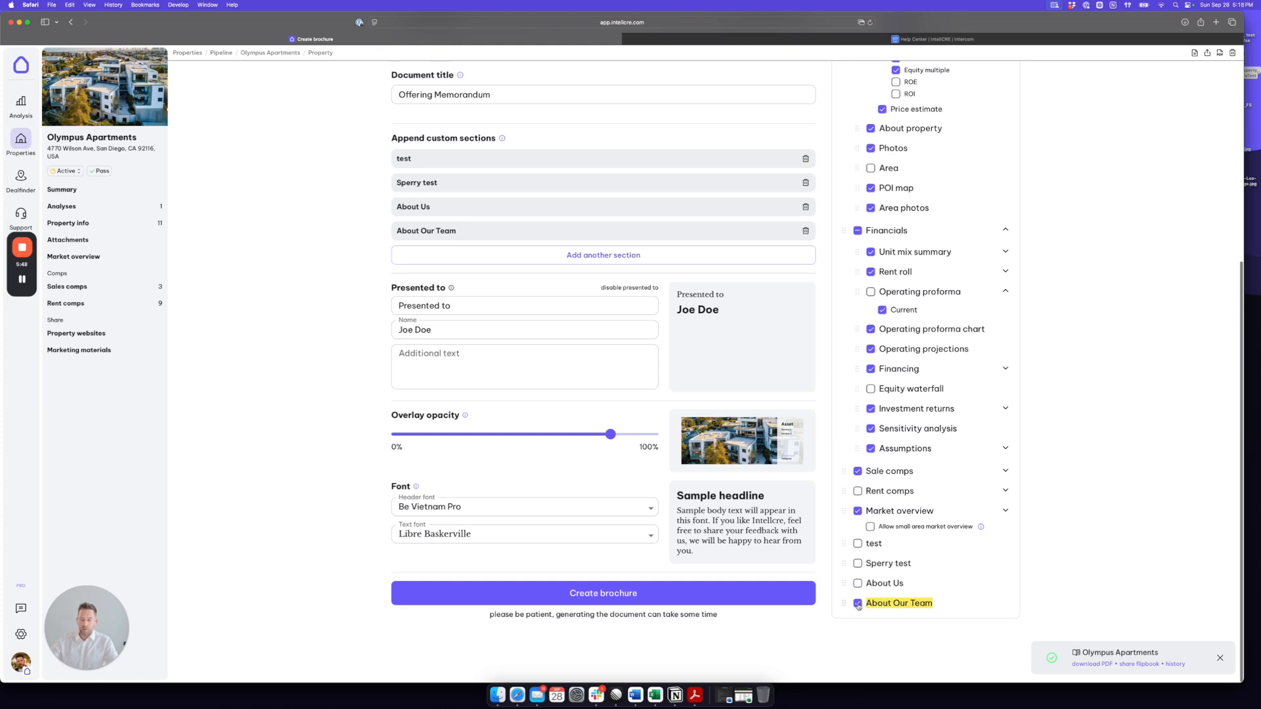
Step: Review the brochure settings and save them to the existing Config1 configuration
scroll(1015, 565, up, 5)
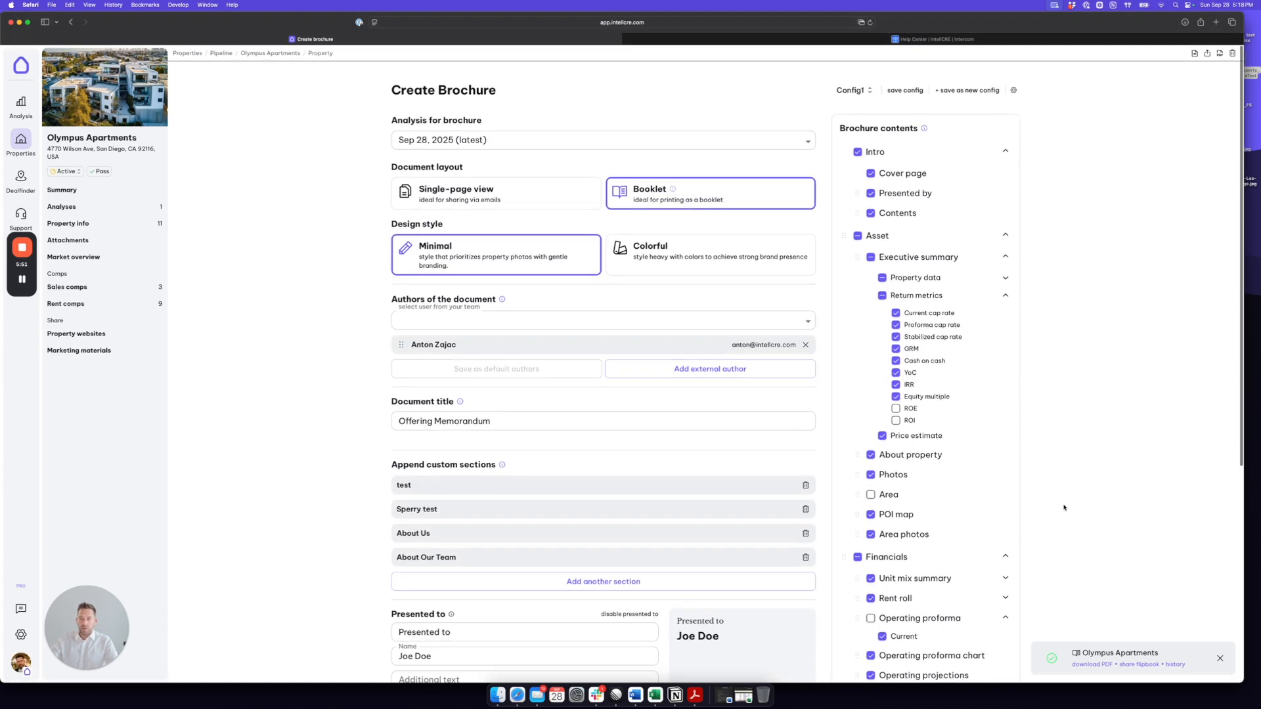
scroll(1064, 507, down, 5)
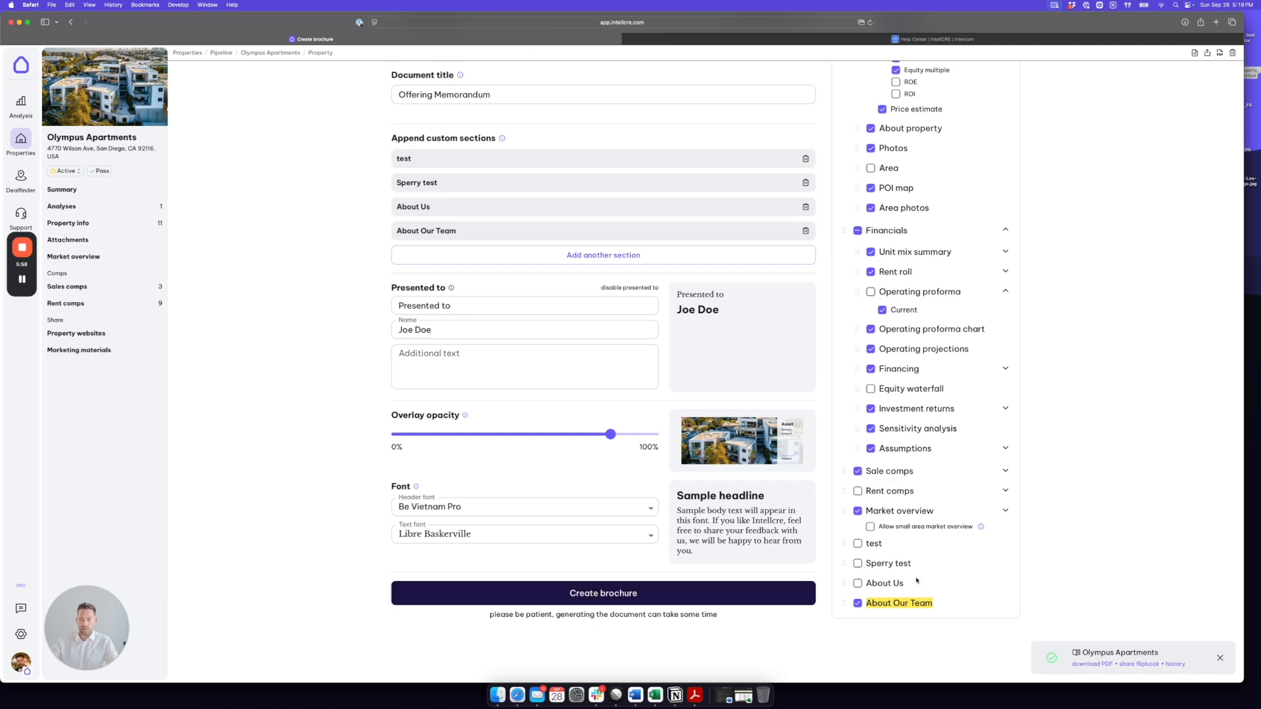
scroll(1083, 532, up, 4)
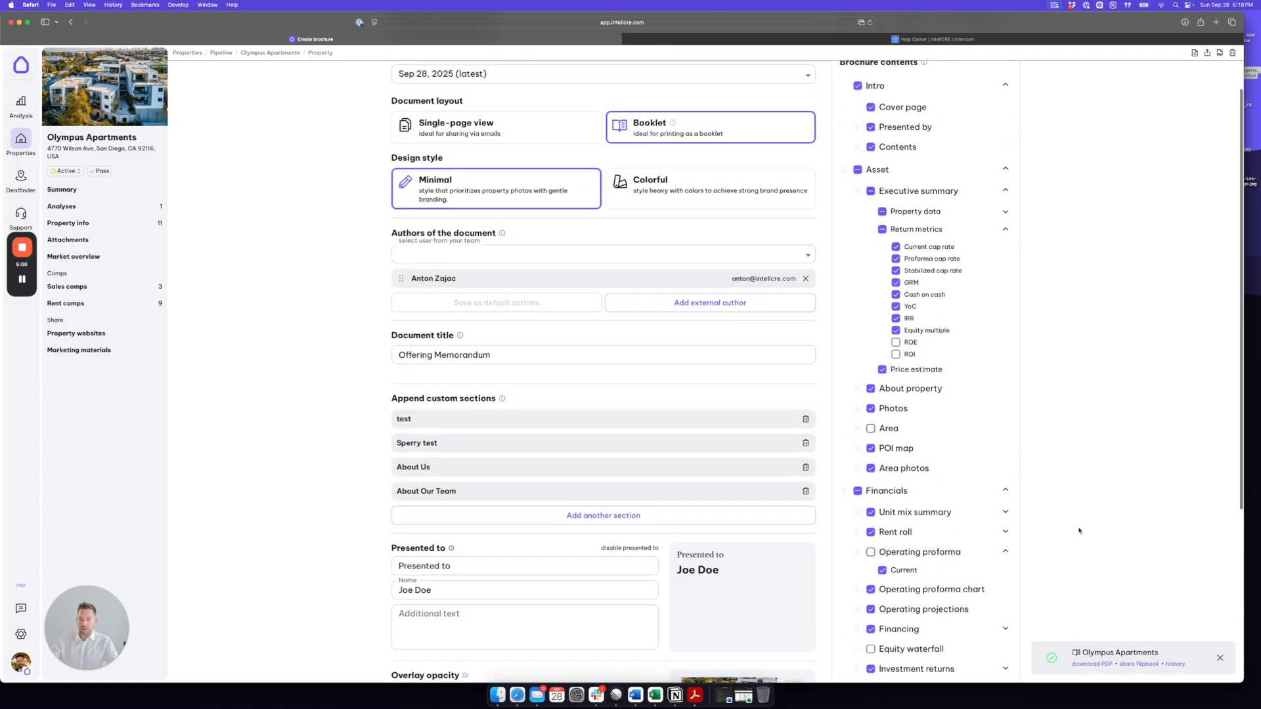
scroll(1078, 530, up, 1)
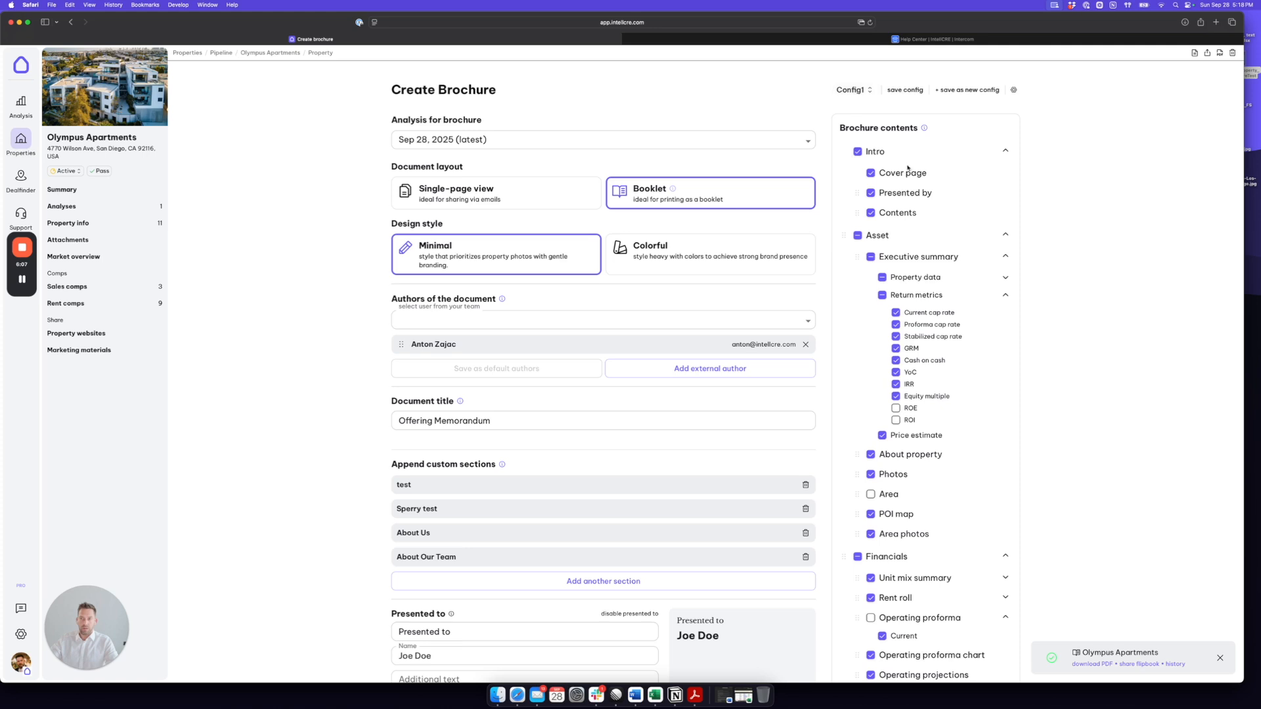
scroll(909, 151, down, 1)
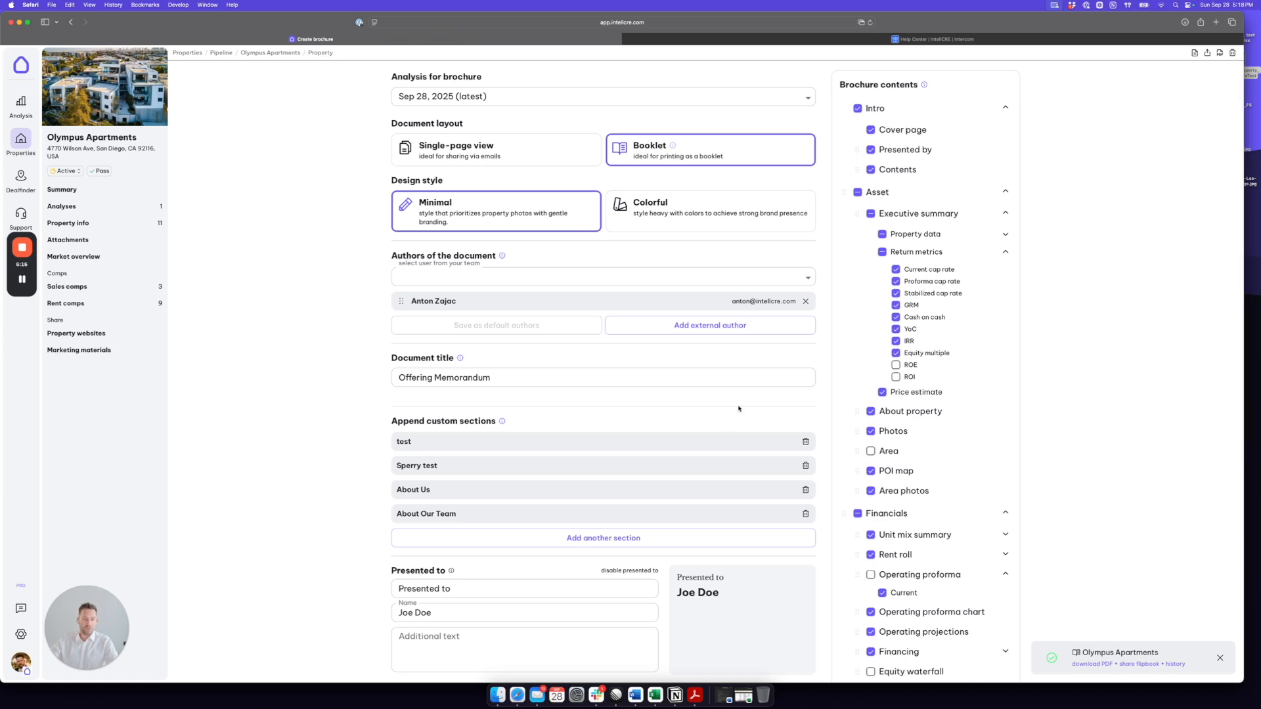
scroll(739, 408, up, 2)
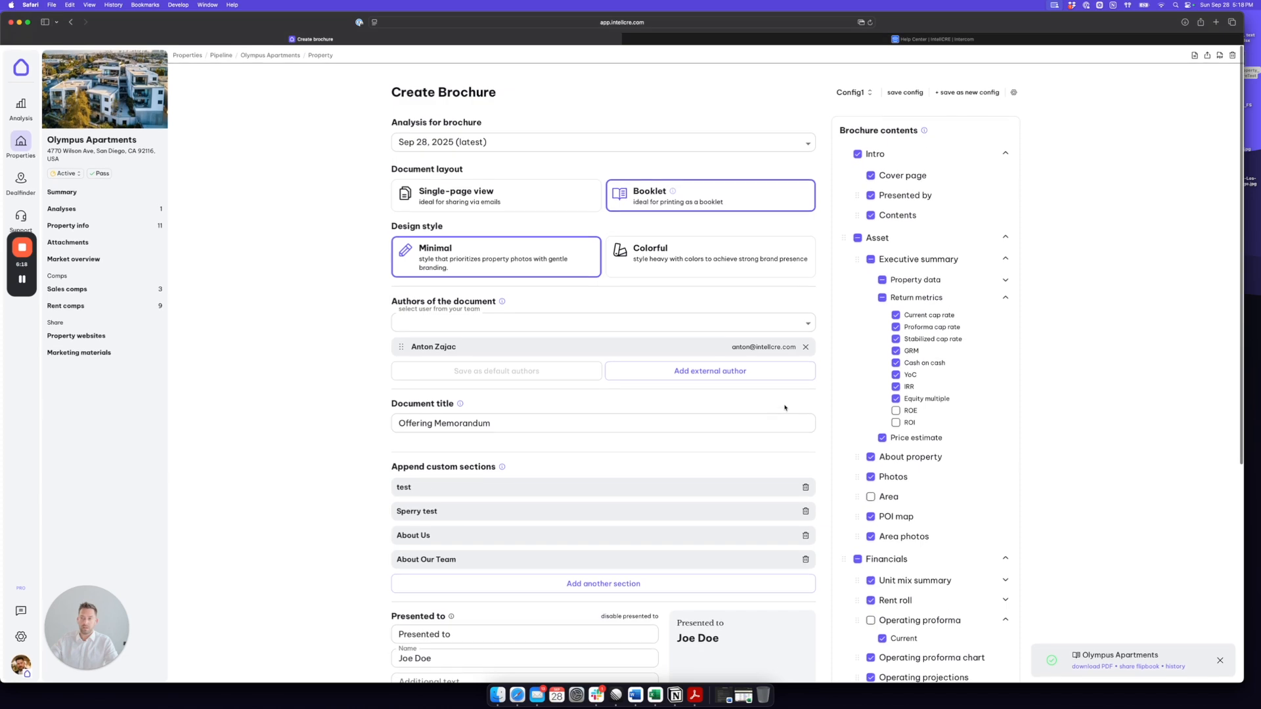
click(905, 91)
Step: Exclude the Photos section from the brochure contents and save the settings as a new configuration named COnfig2
scroll(919, 203, down, 1)
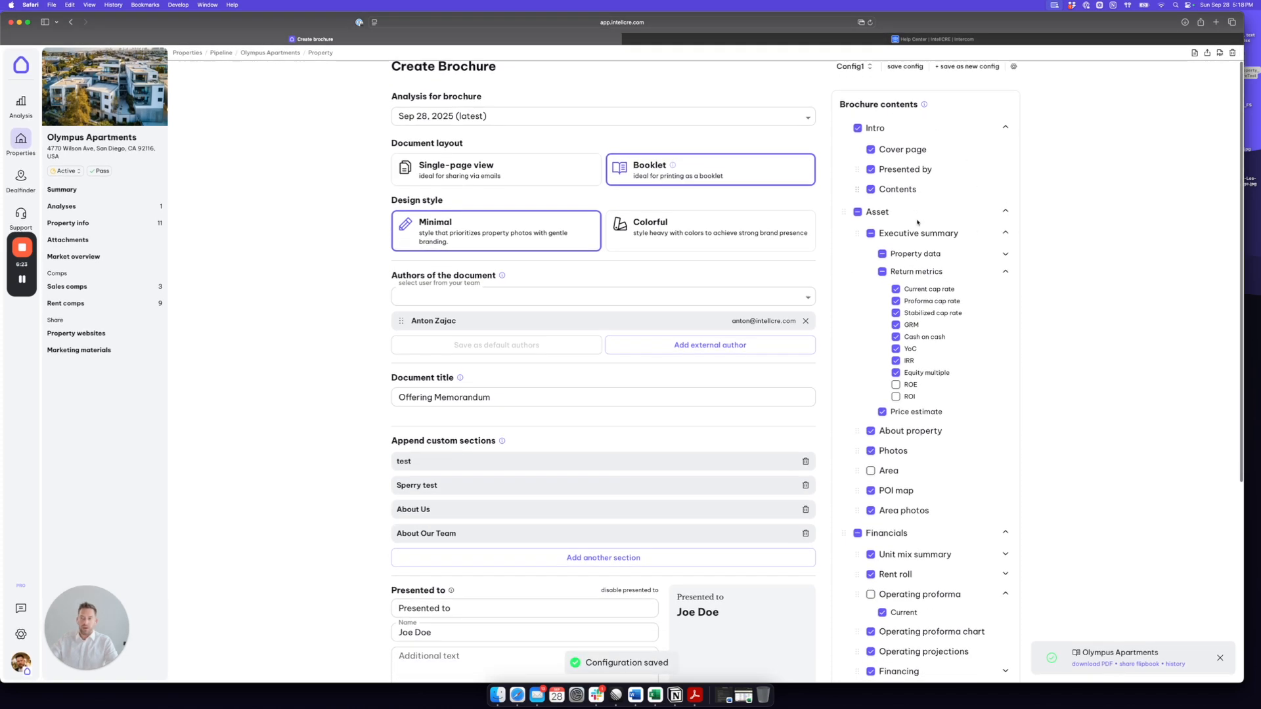
click(870, 451)
scroll(919, 262, up, 1)
click(961, 92)
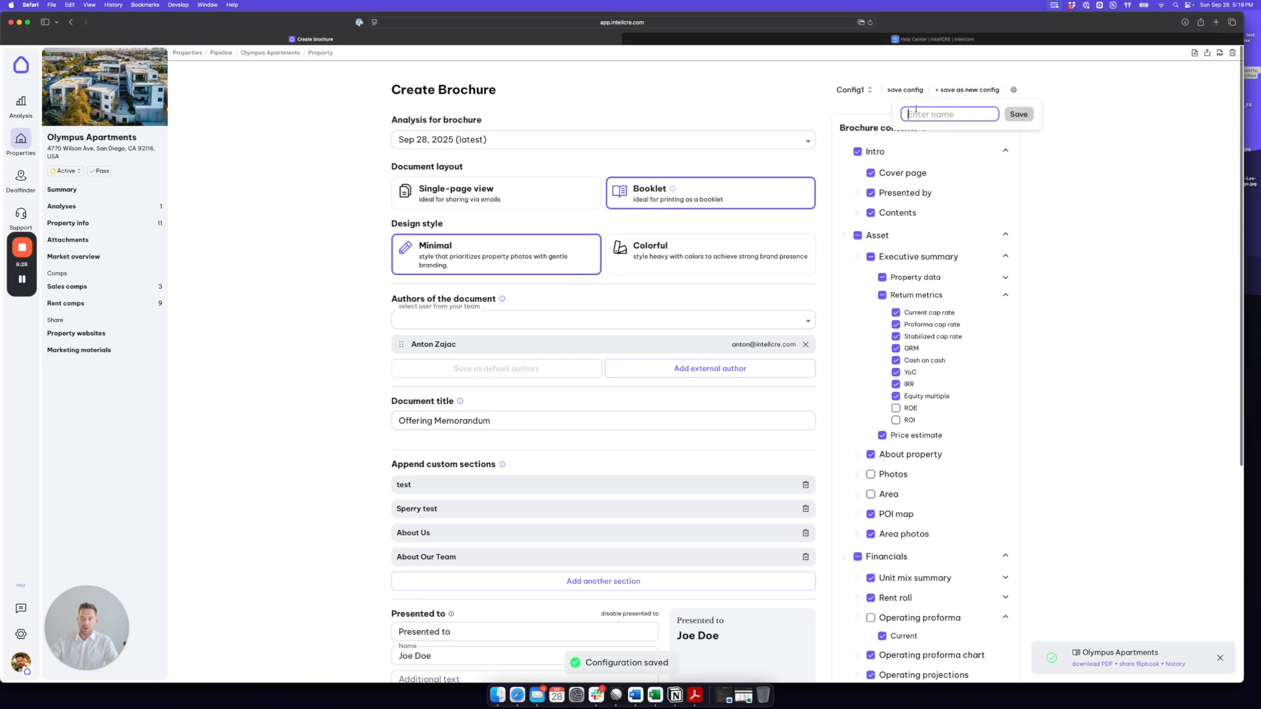
text(COnfig2)
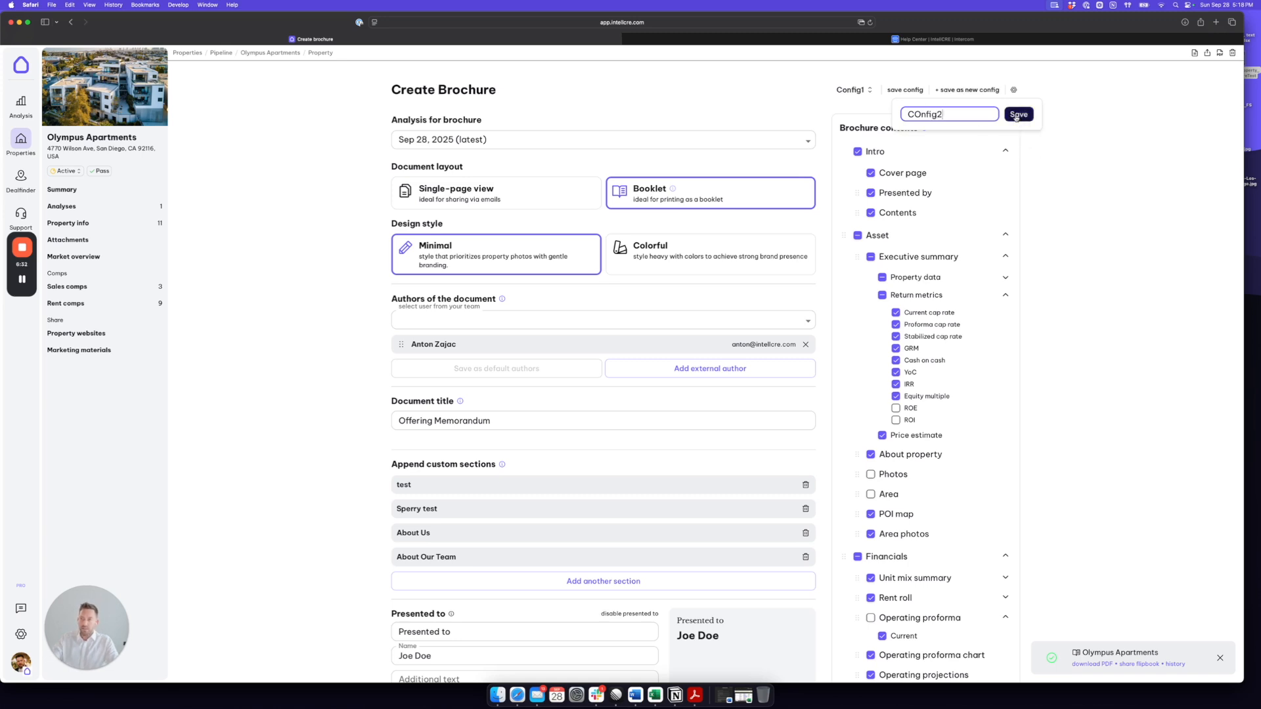
click(1017, 116)
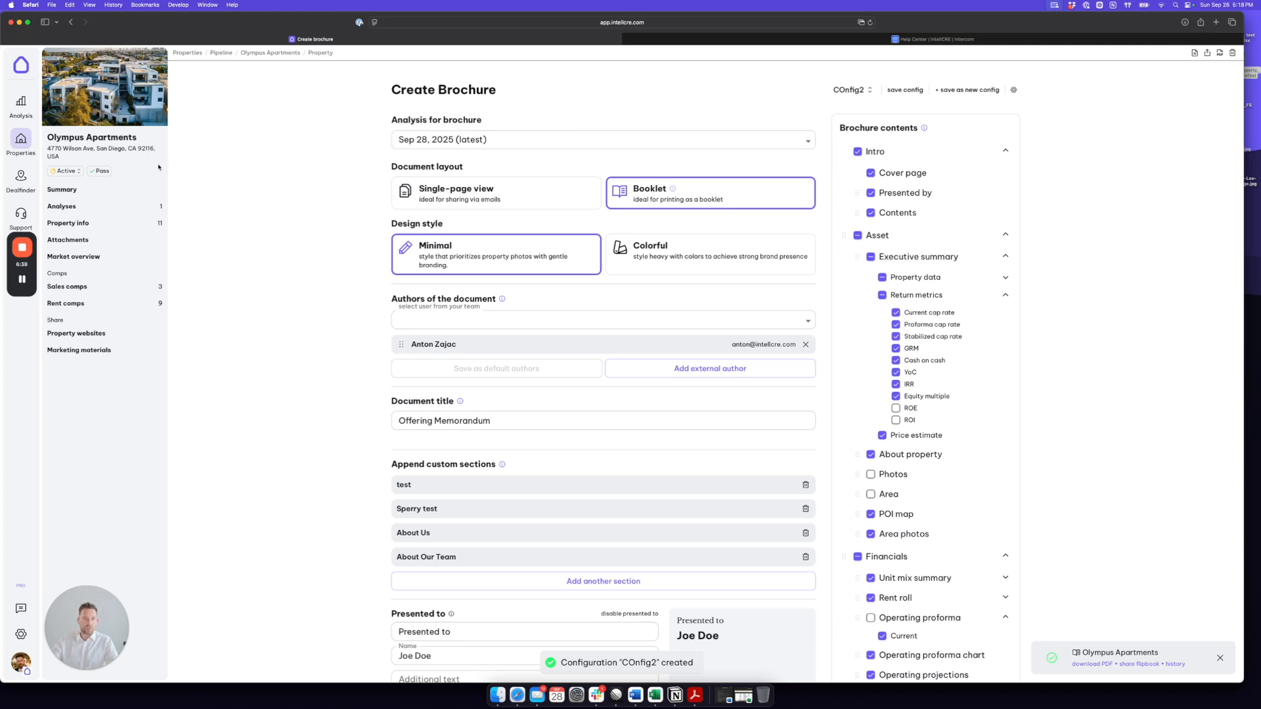
Step: Switch the brochure settings back to the saved Config1 configuration
drag(512, 92, 390, 94)
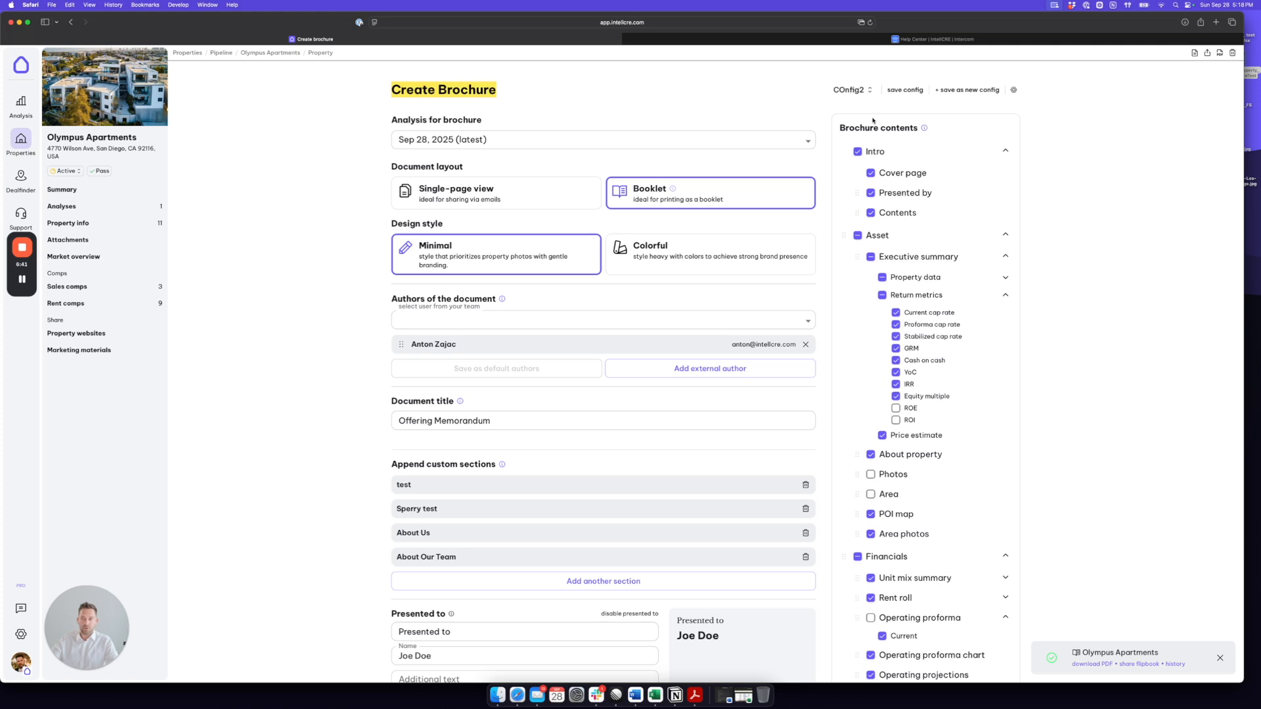
click(852, 90)
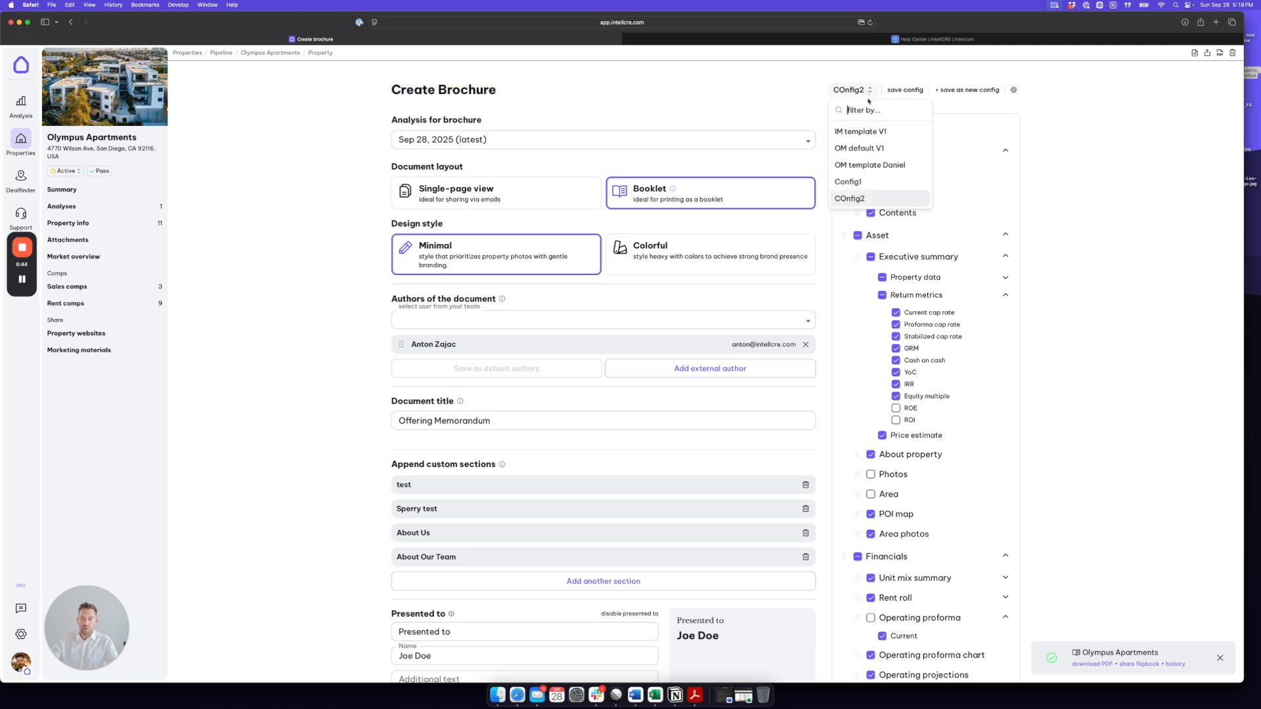
click(866, 176)
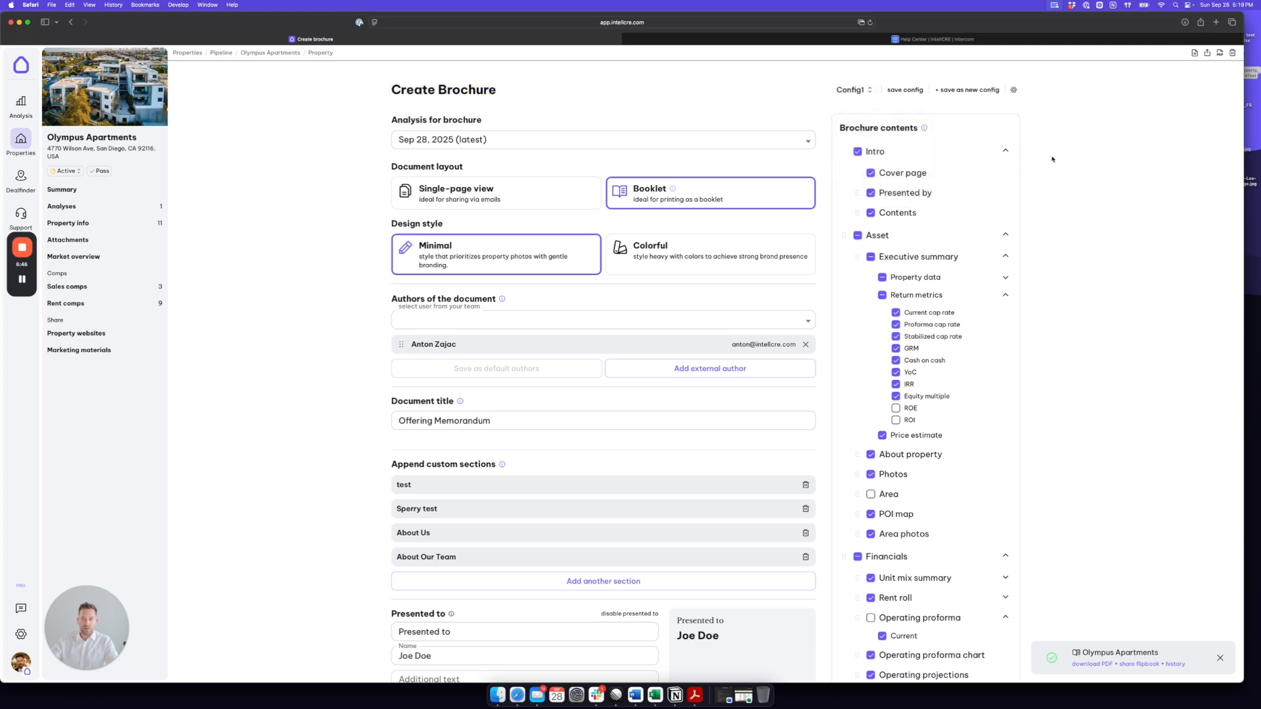
Step: Generate the brochure with the Config1 settings and dismiss the notification for the earlier Olympus Apartments booklet
scroll(1051, 158, down, 3)
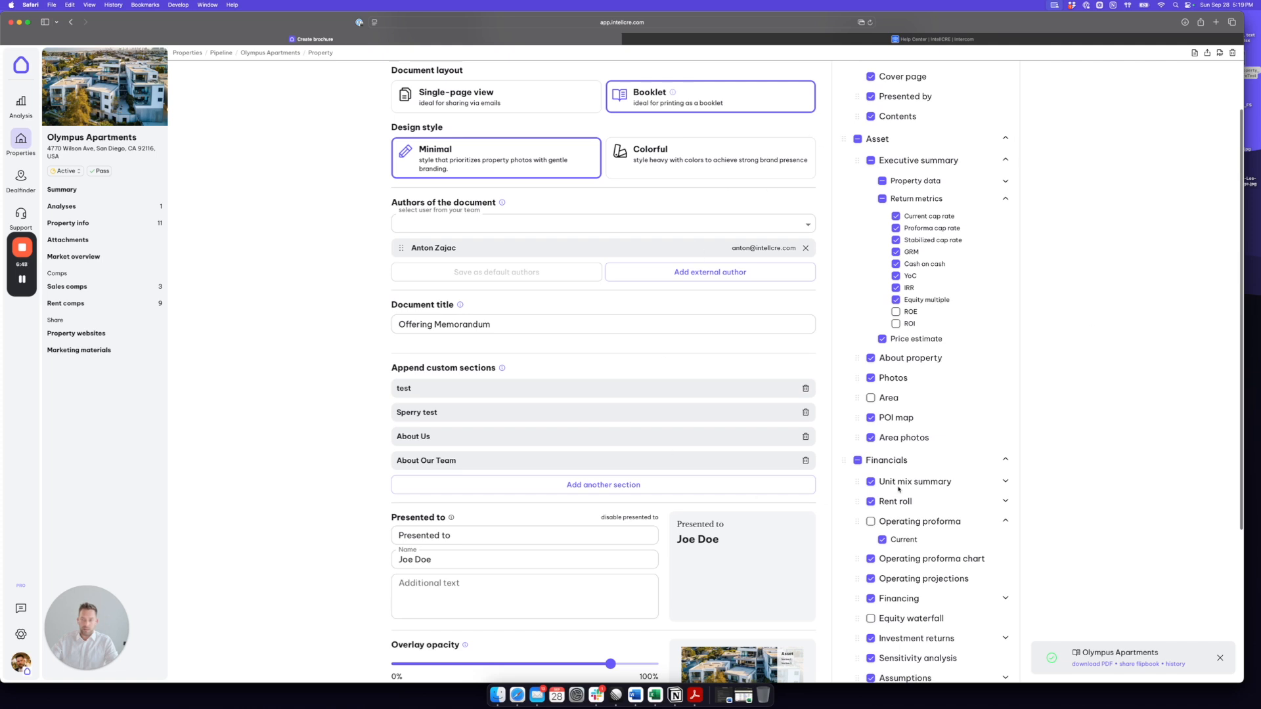
scroll(1047, 358, down, 6)
scroll(1049, 357, down, 1)
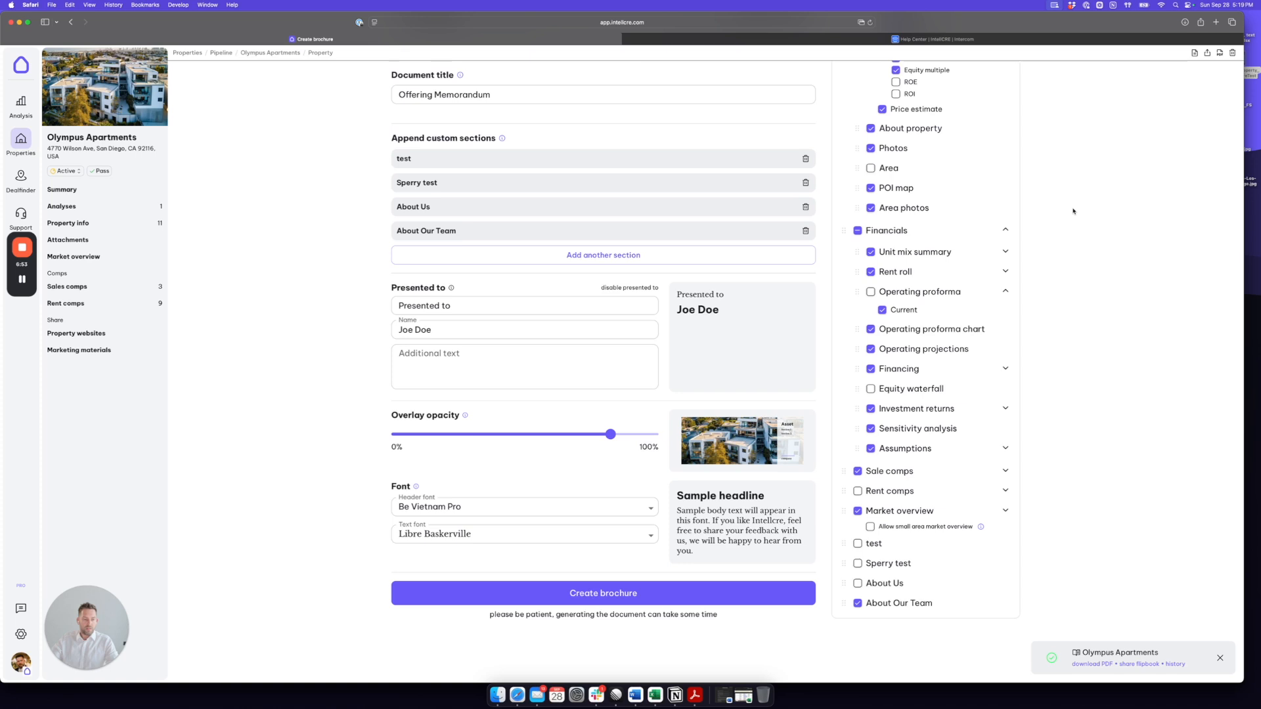
click(603, 593)
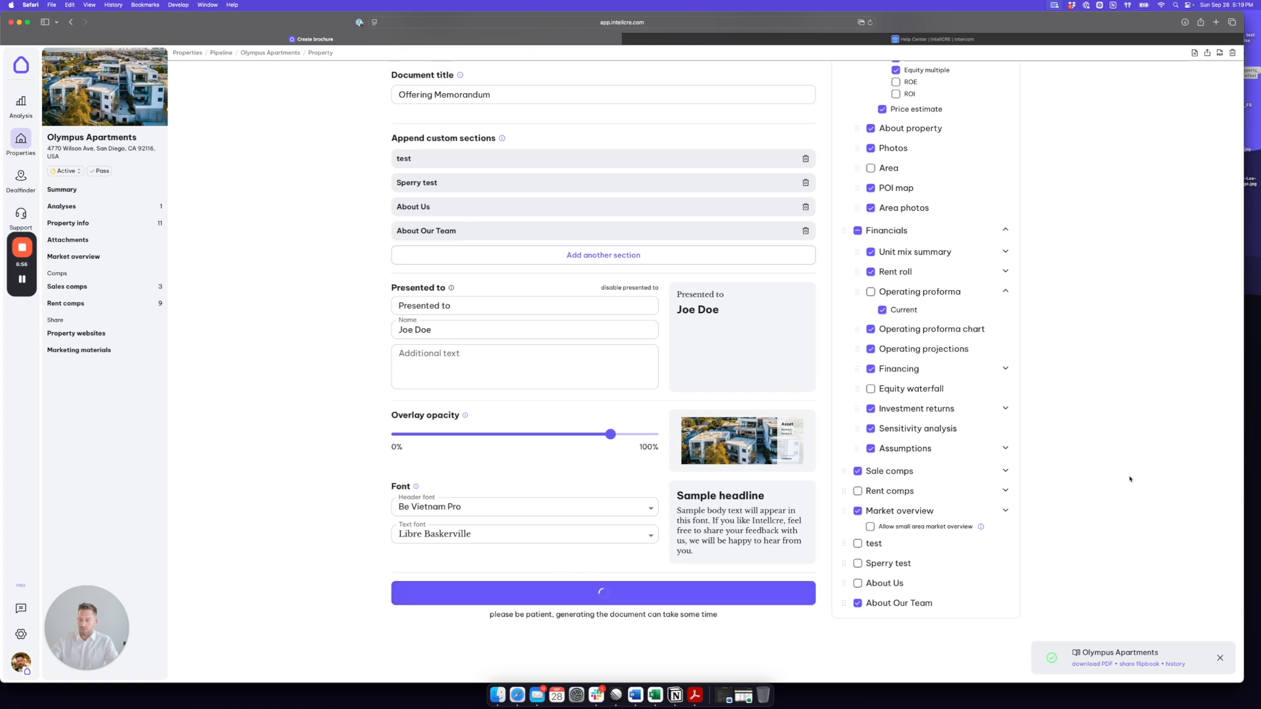
click(1219, 658)
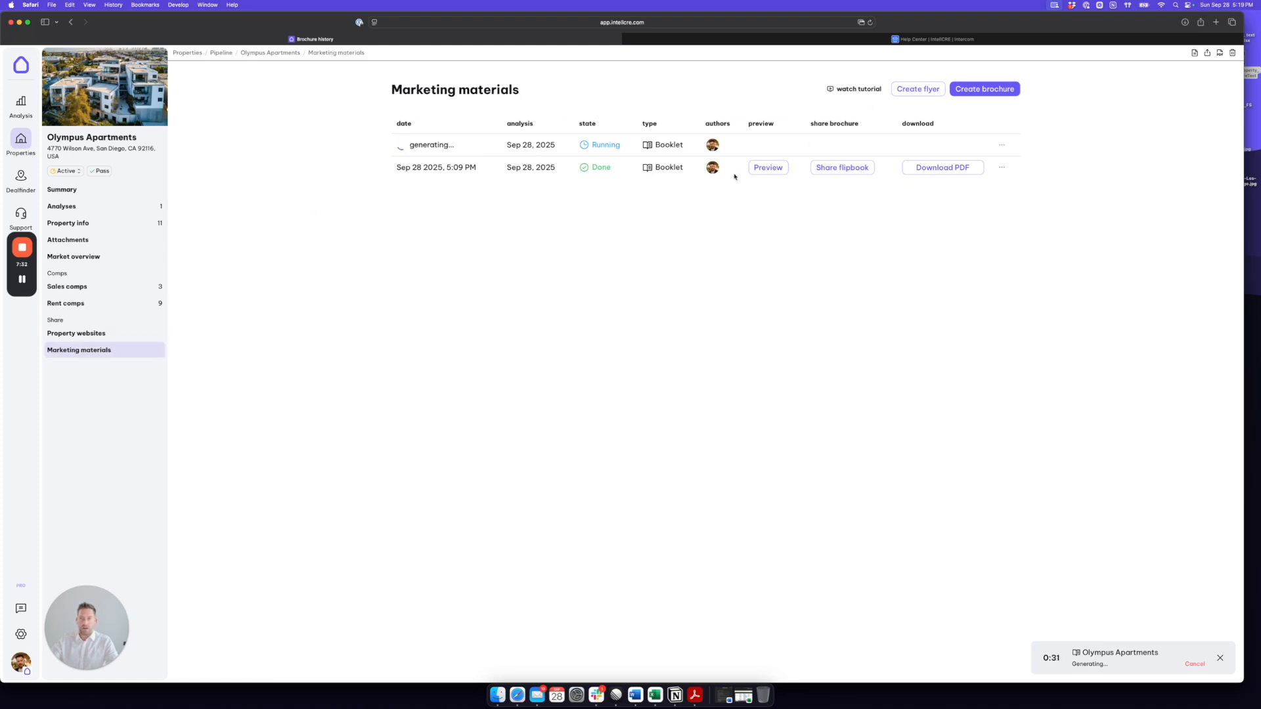
Step: Preview the finished Sep 28 2025, 5:09 PM booklet and page through the flipbook from the cover to the Financials section
click(768, 167)
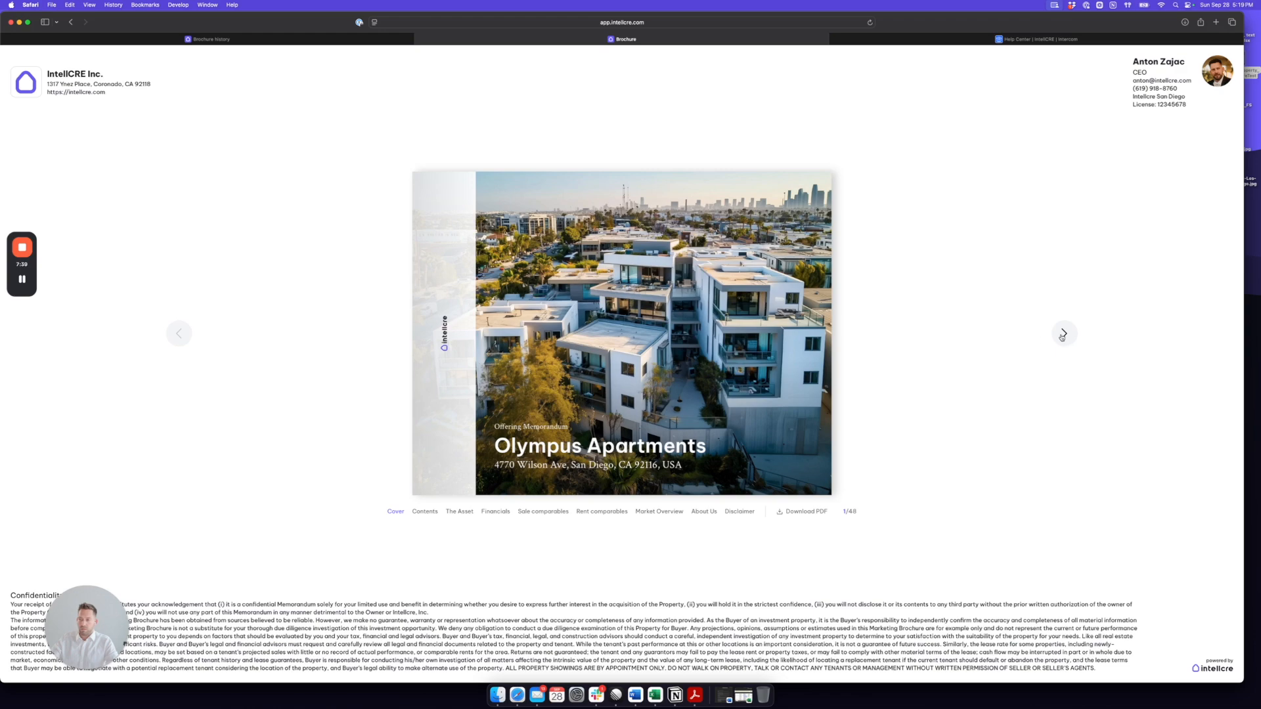
click(1064, 334)
click(1064, 334)
click(1064, 334)
click(1064, 334)
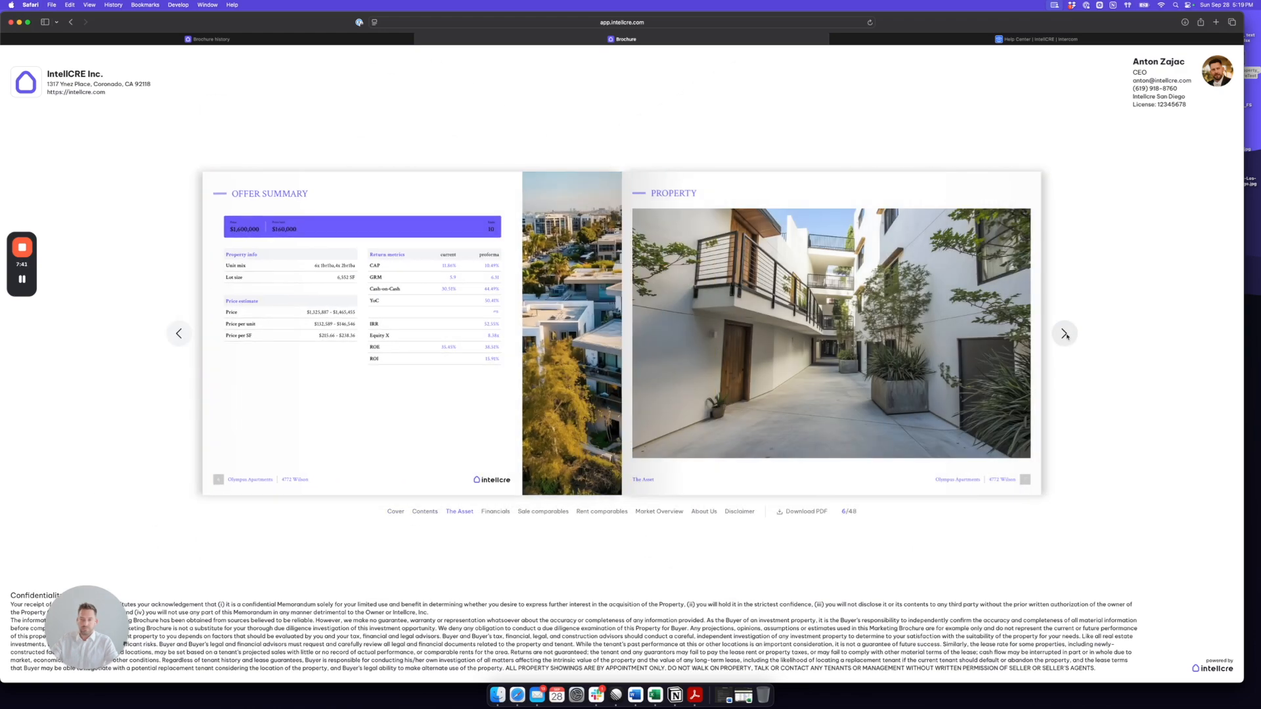
click(1063, 334)
click(1064, 333)
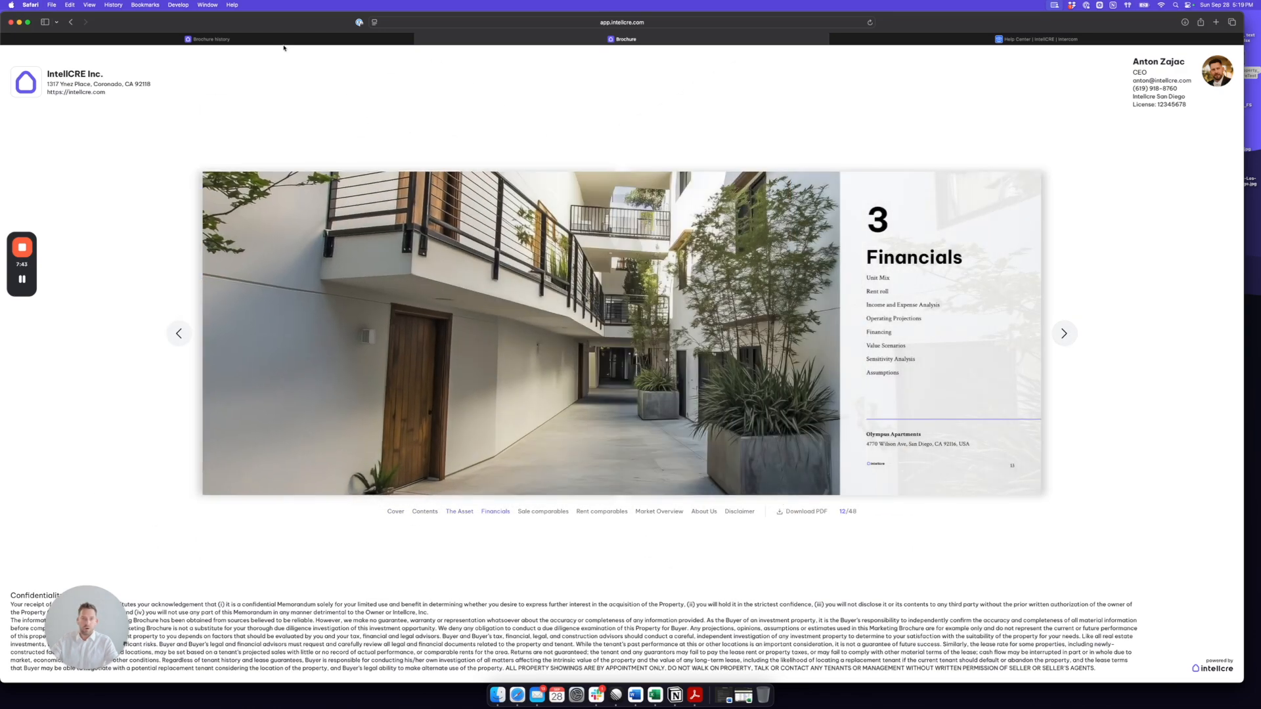
Step: Return to the brochure history and copy the share link for the 5:09 PM booklet's flipbook
click(283, 40)
click(839, 168)
click(781, 360)
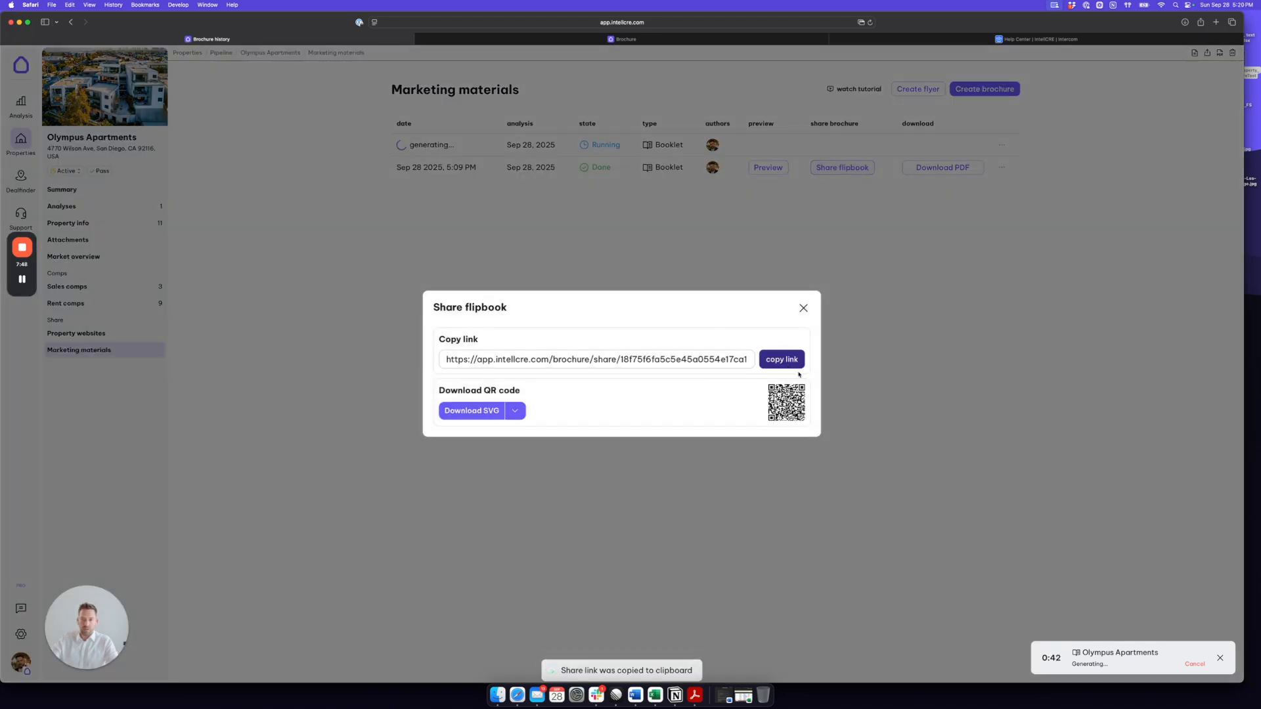
click(803, 308)
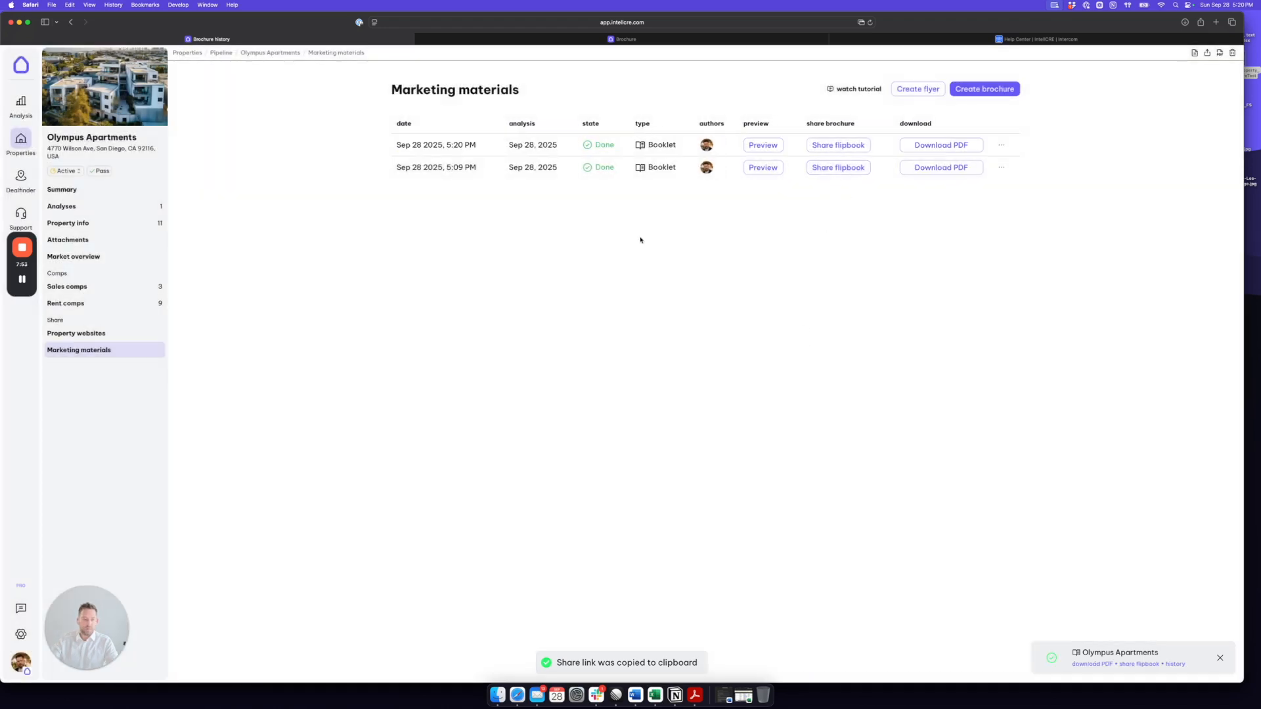
Step: Download the 5:09 PM booklet as a PDF, view its cover, and close the PDF to return to the marketing materials
click(933, 172)
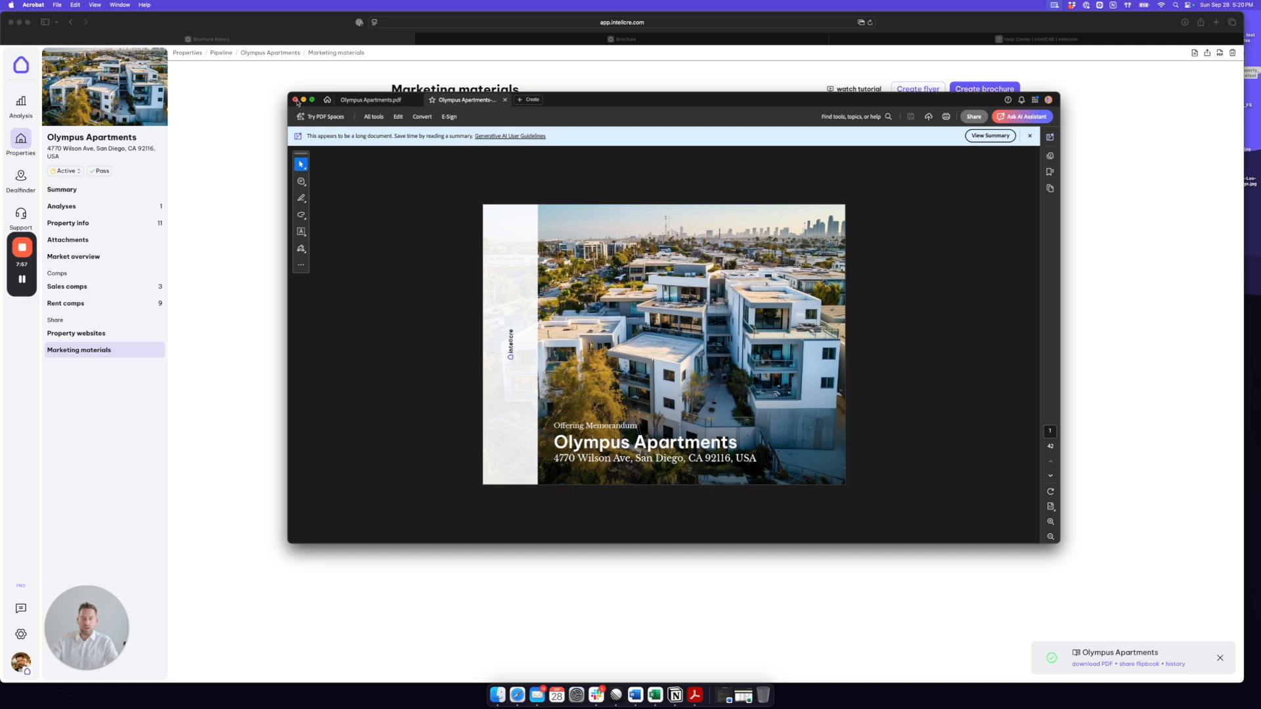
click(292, 99)
click(581, 361)
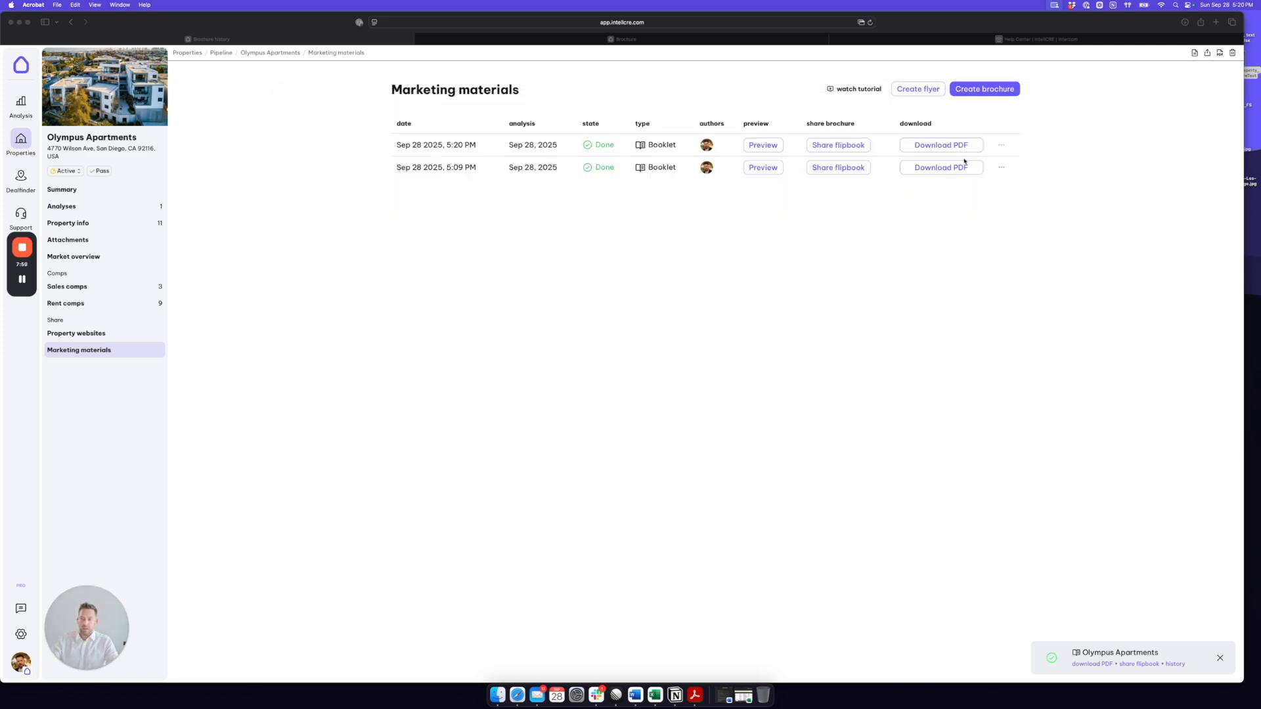
click(936, 172)
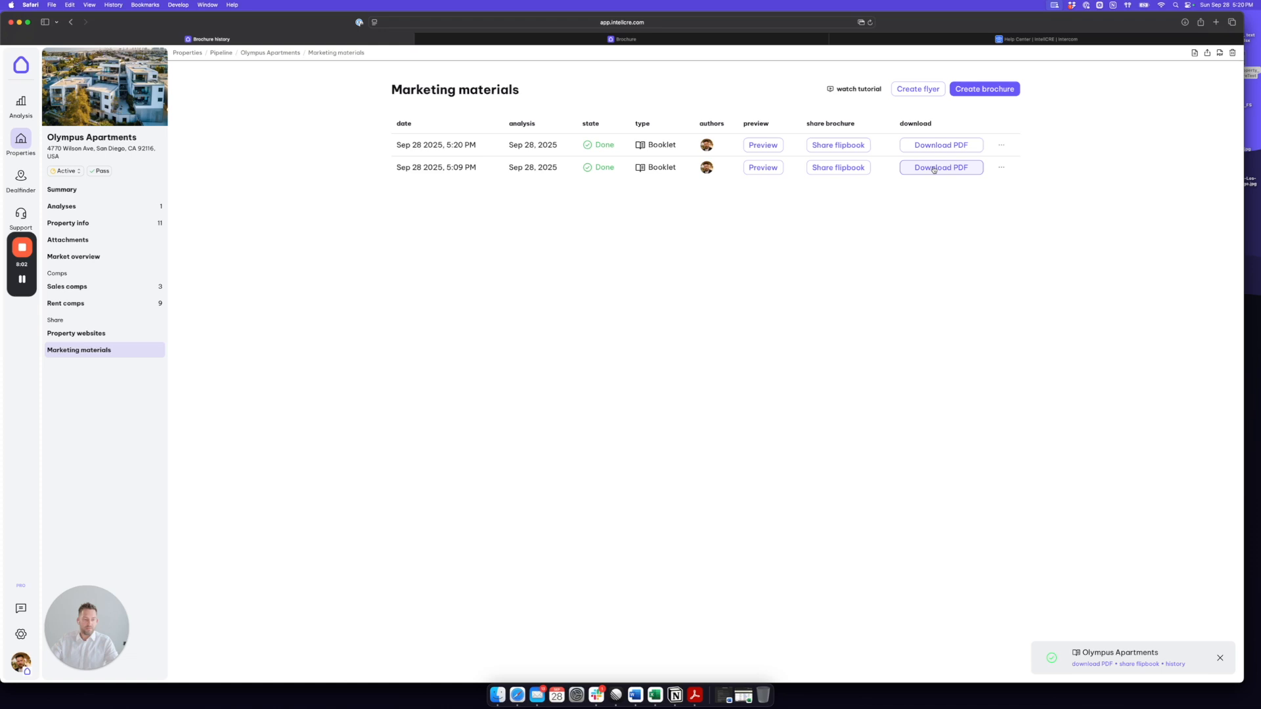